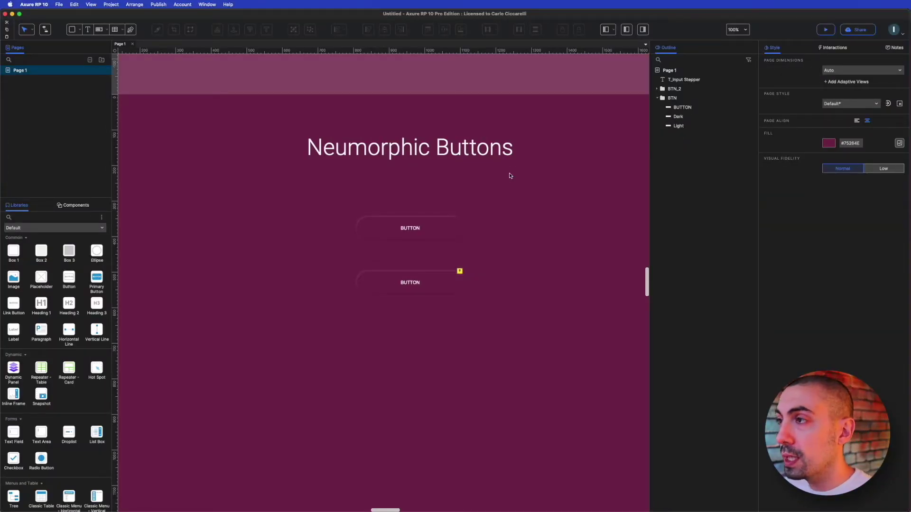
- Select the BTN button group, then the second group BTN_2, in the Outline
left_click(669, 100)
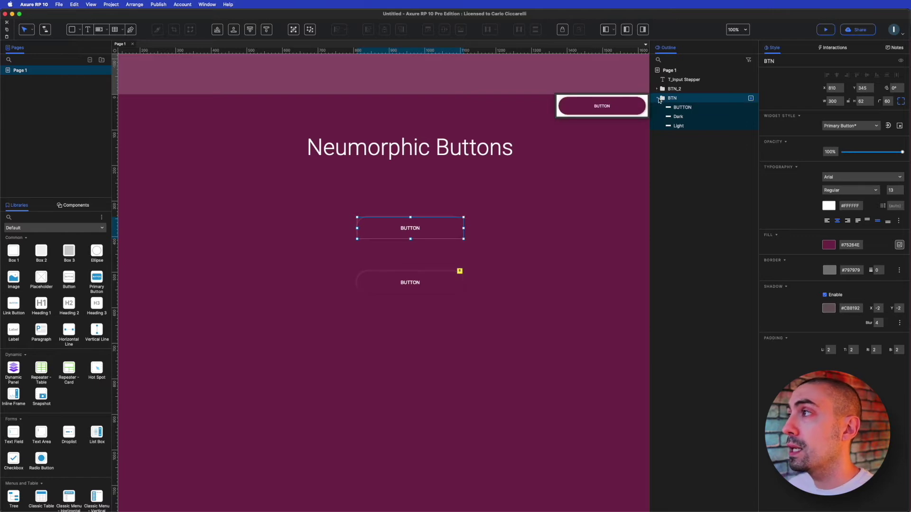
left_click(672, 89)
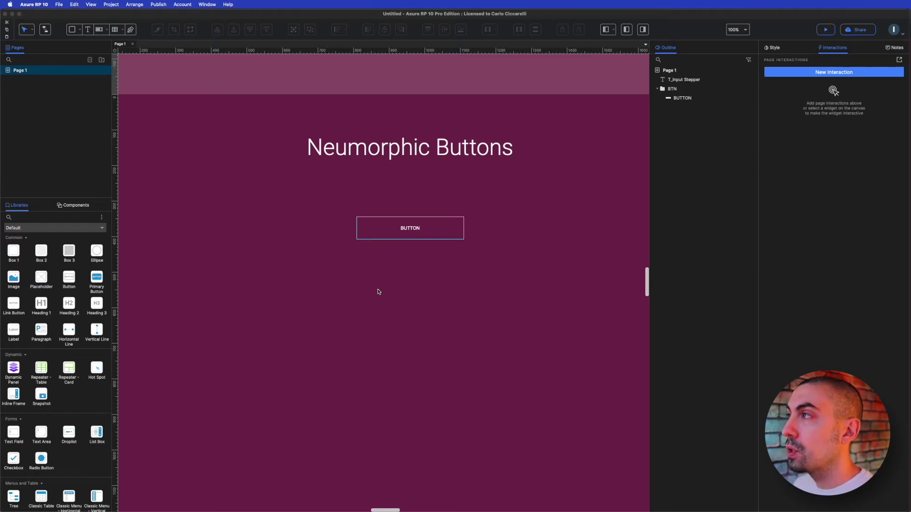
- Duplicate the BUTTON widget and align the three stacked copies exactly
left_click(674, 98)
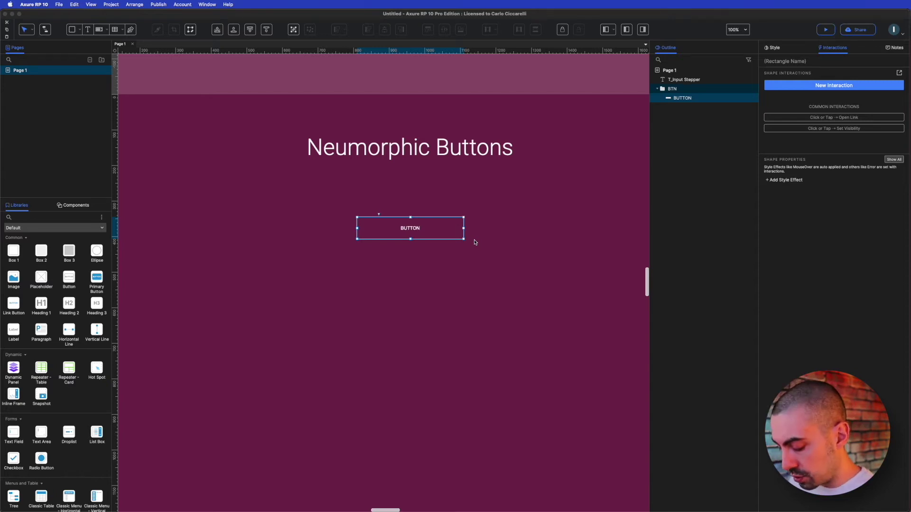
key("super+d")
key("super+d")
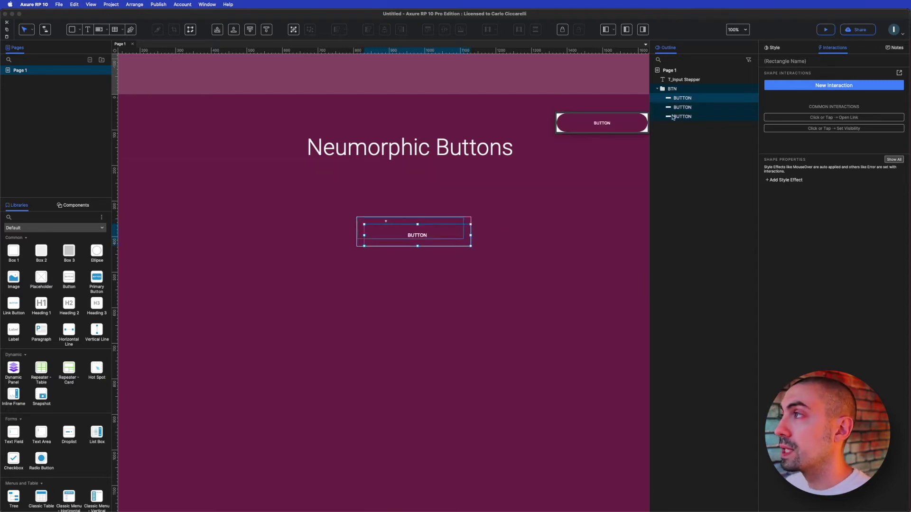
left_click(678, 117, "shift")
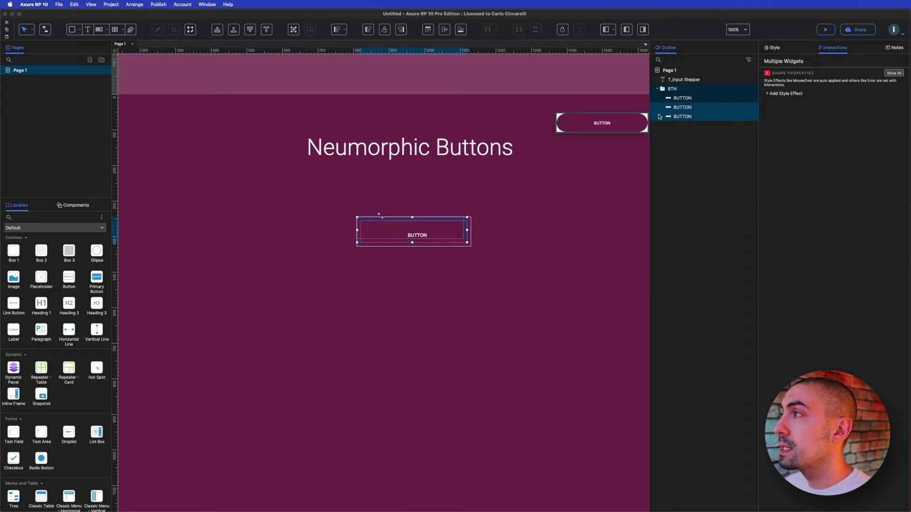
left_click(427, 30)
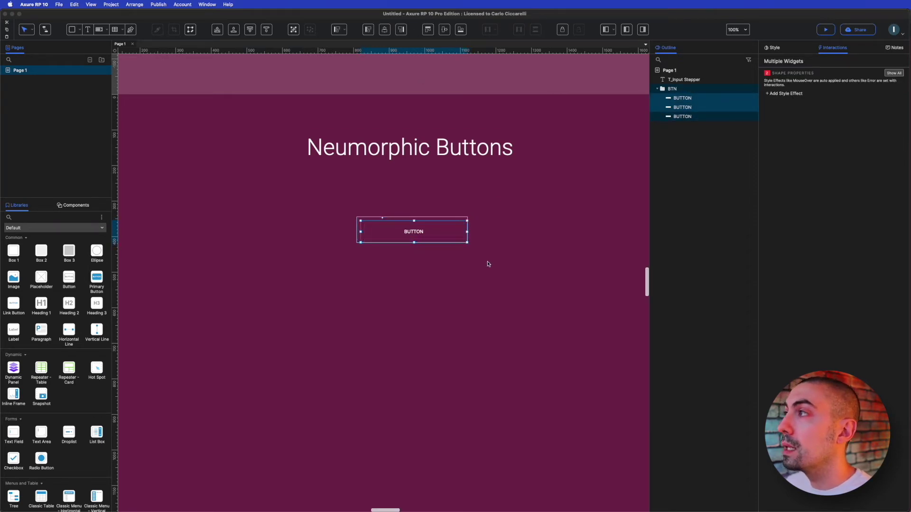
left_click(679, 116)
left_click(678, 97, "shift")
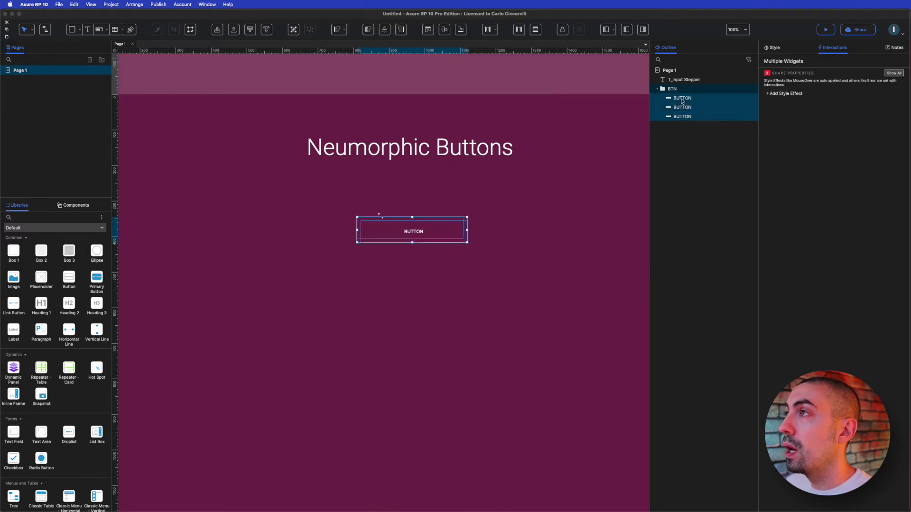
left_click(460, 29)
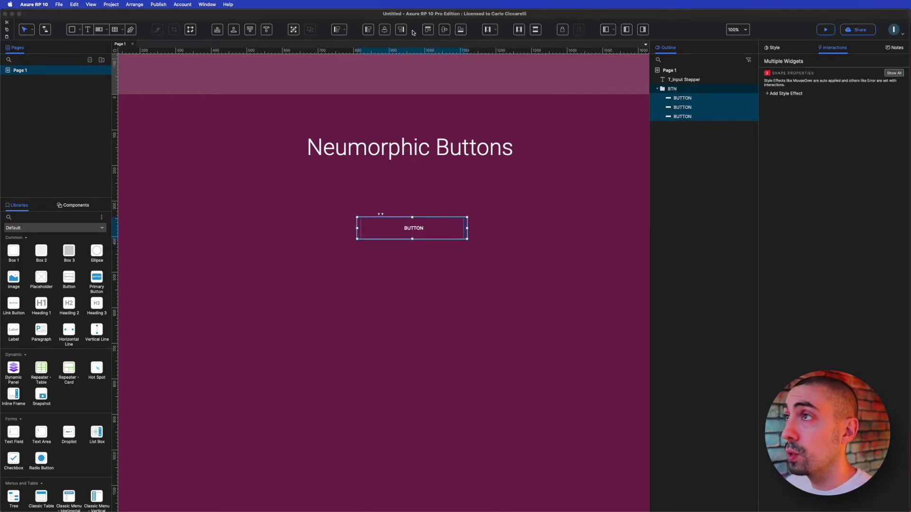
left_click(369, 29)
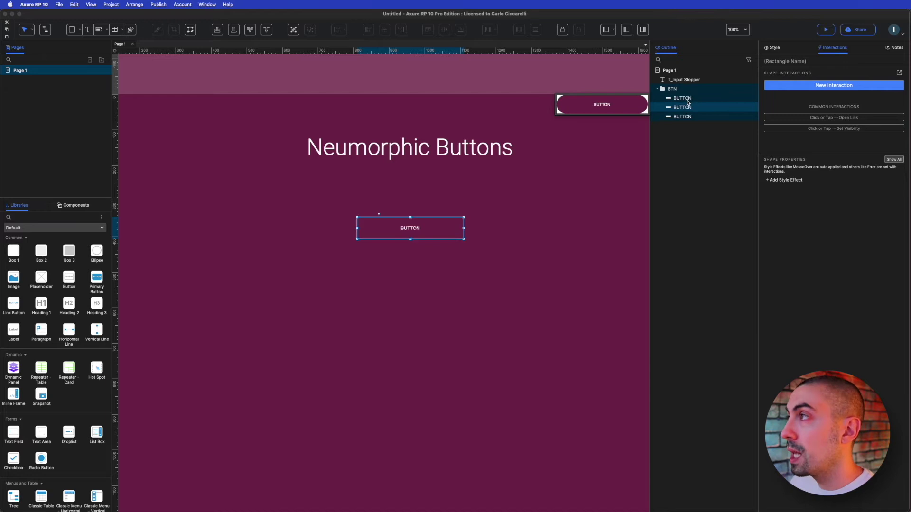
- Rename the second and third BUTTON layers to Dark and Light
double_click(683, 107)
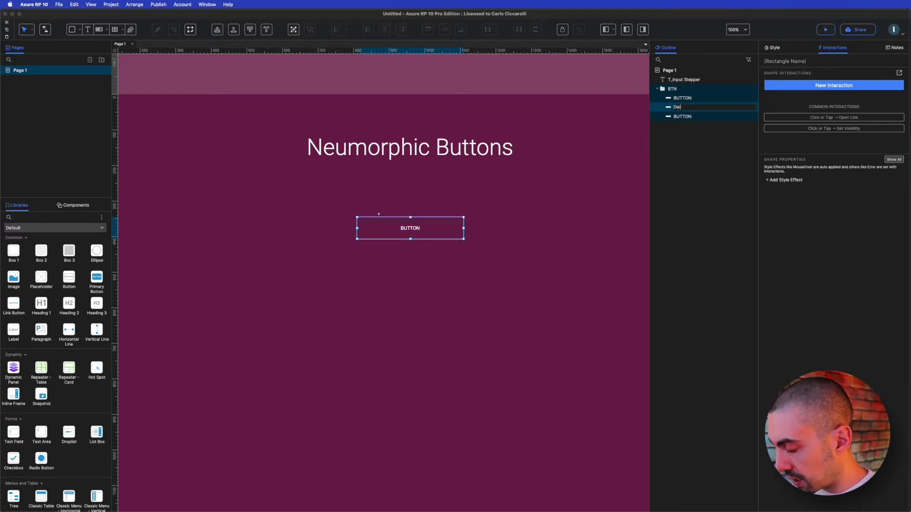
double_click(679, 116)
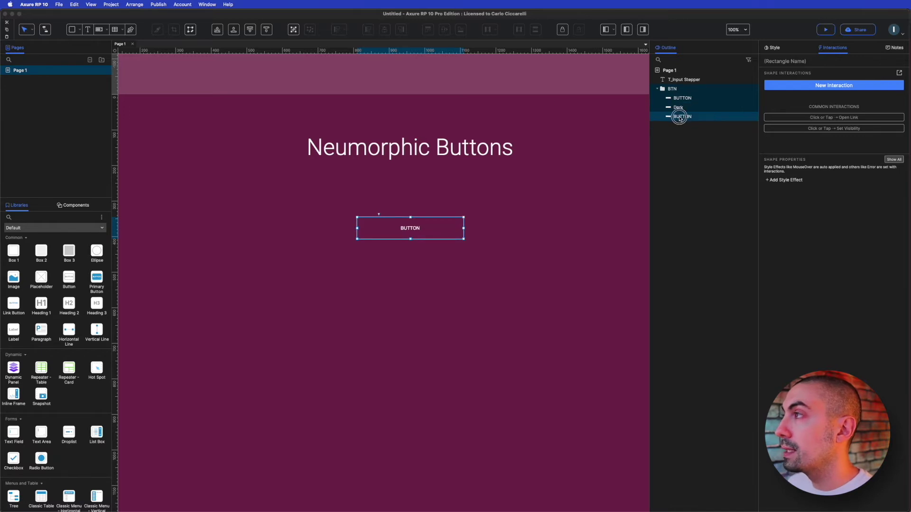
key("BackSpace")
type("Light")
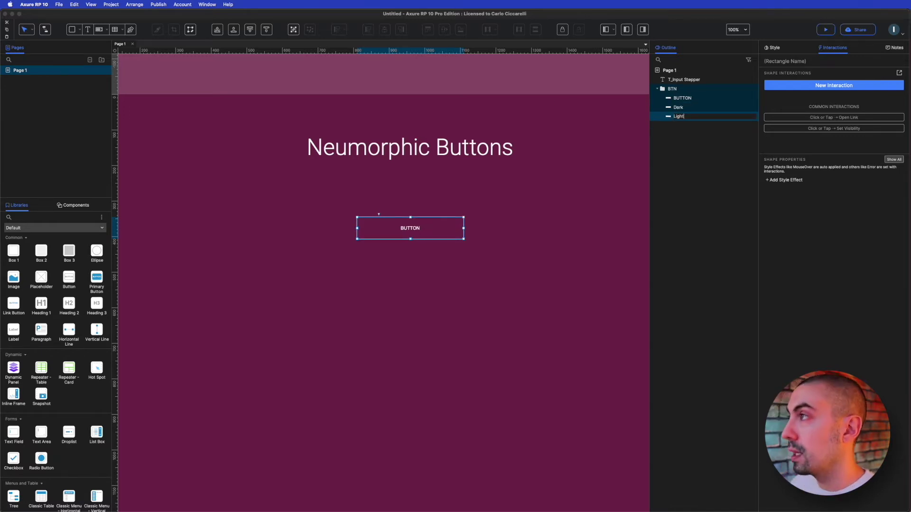
key("Return")
left_click(679, 108)
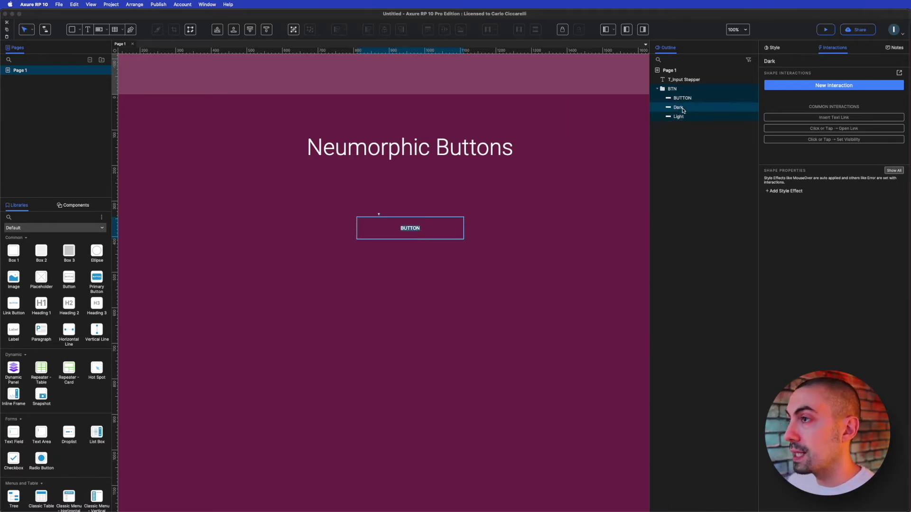
left_click(684, 111)
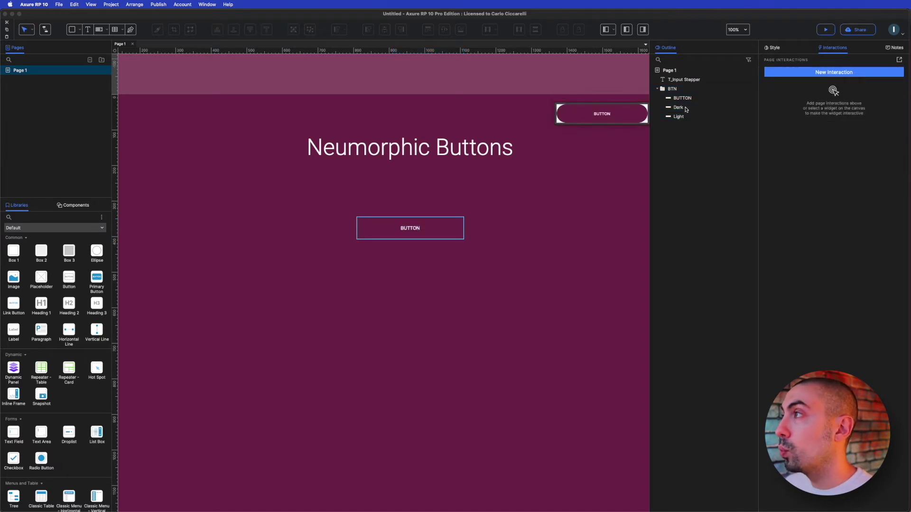
left_click(775, 50)
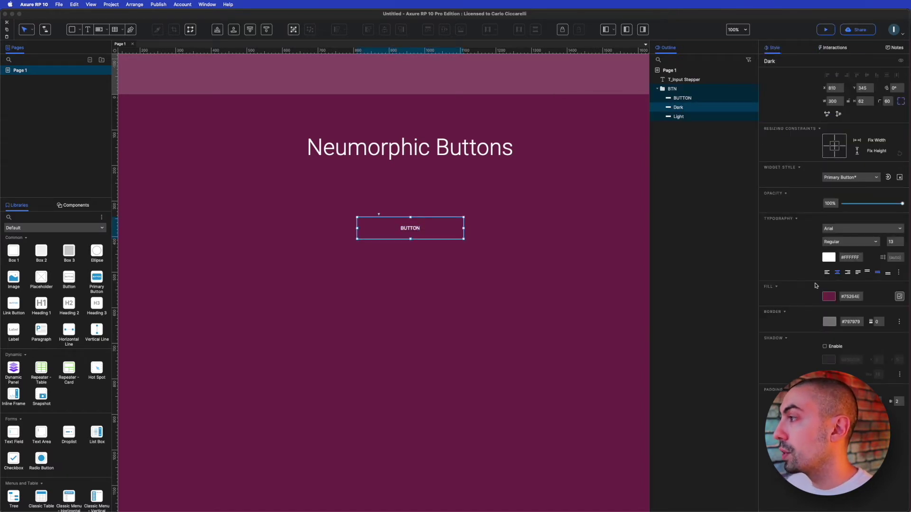
- Enable the Dark button's #450C2E shadow and set its opacity to 24%
left_click(826, 347)
left_click(829, 360)
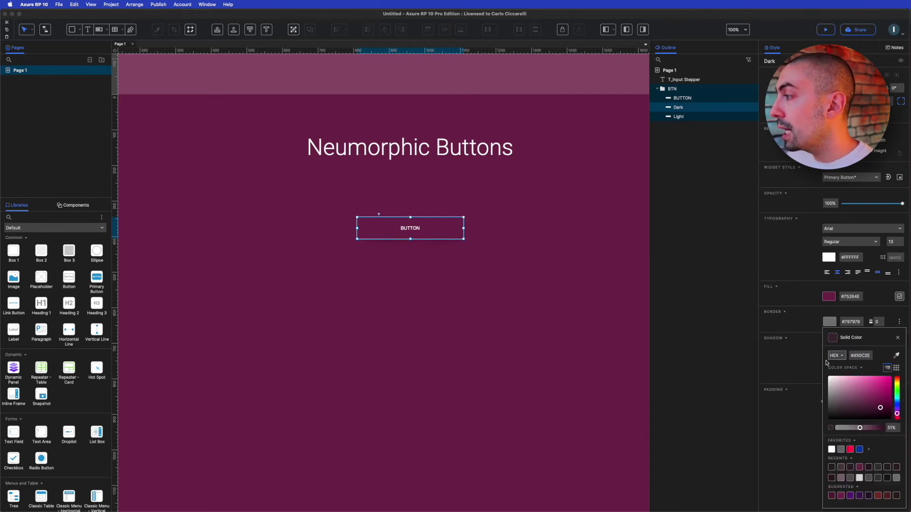
left_click(862, 356)
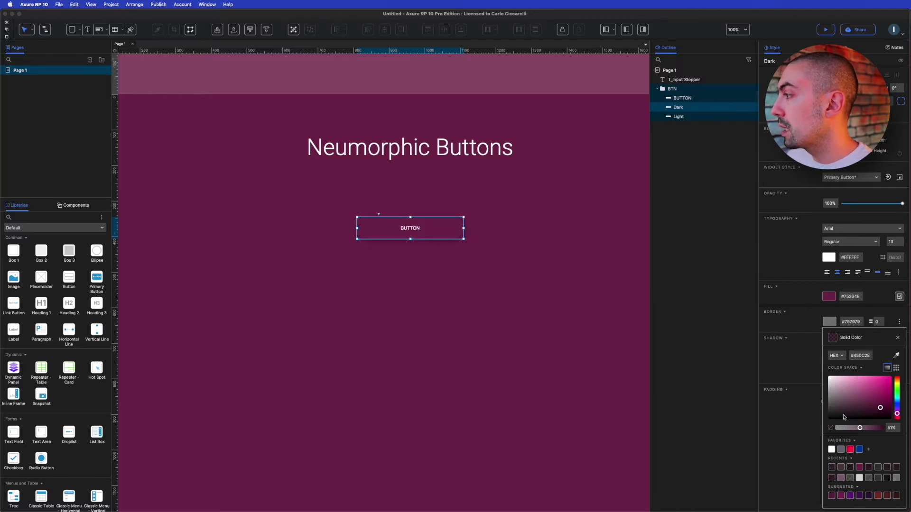
left_click(892, 428)
type("24")
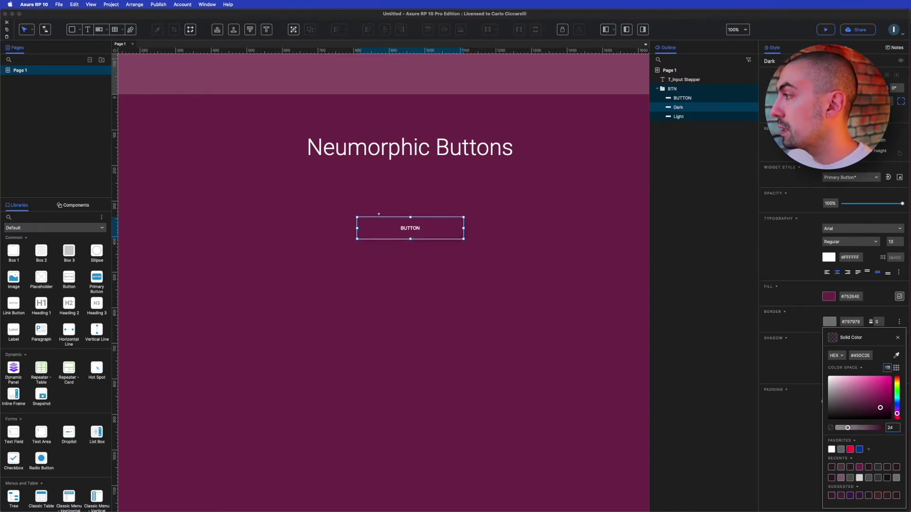
key("Return")
- Set the Dark shadow's offset to X 2, Y 4 with blur 4
left_click(878, 360)
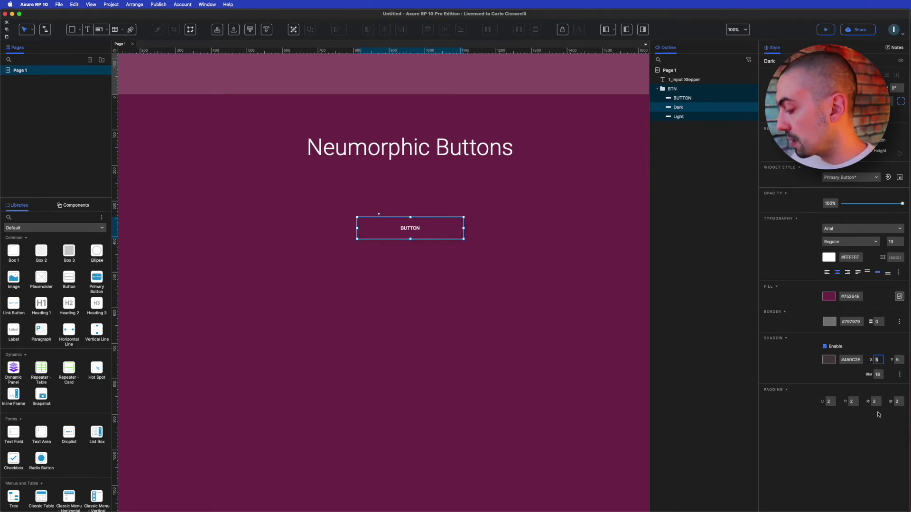
type("2")
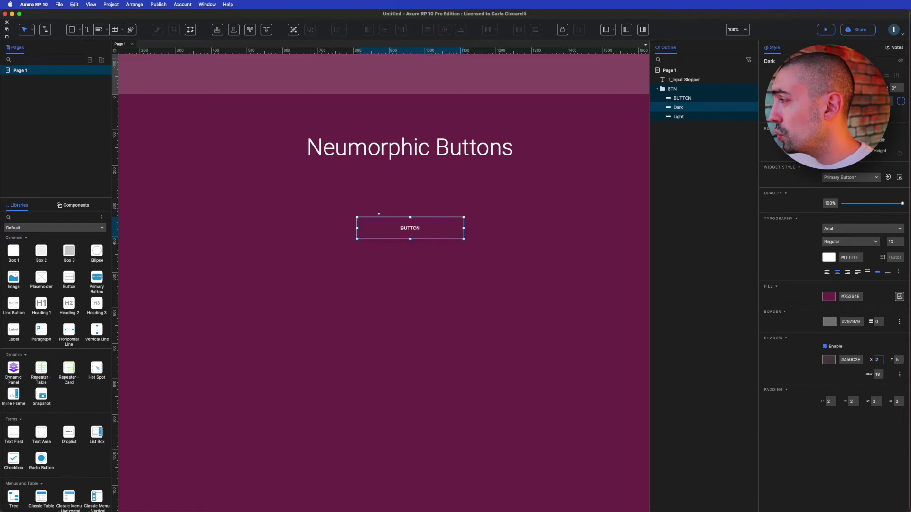
key("Tab")
type("4")
key("Tab")
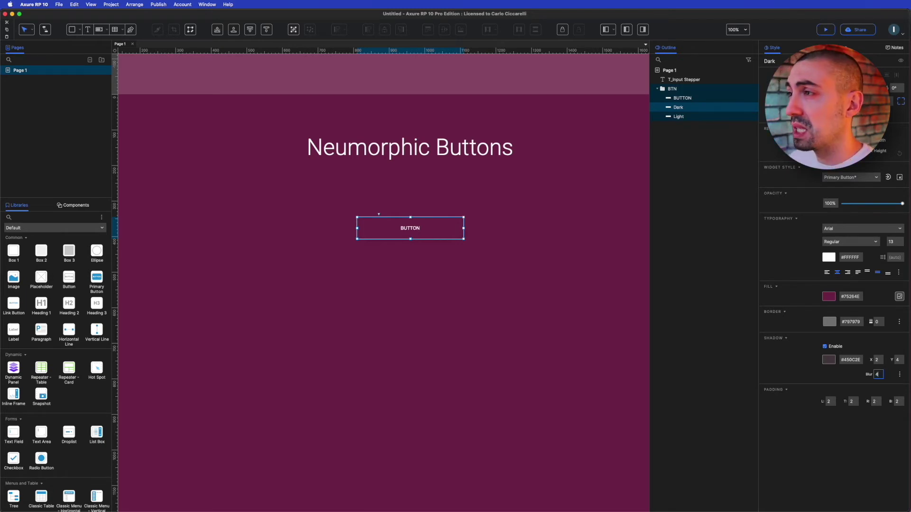
type("4")
left_click(522, 268)
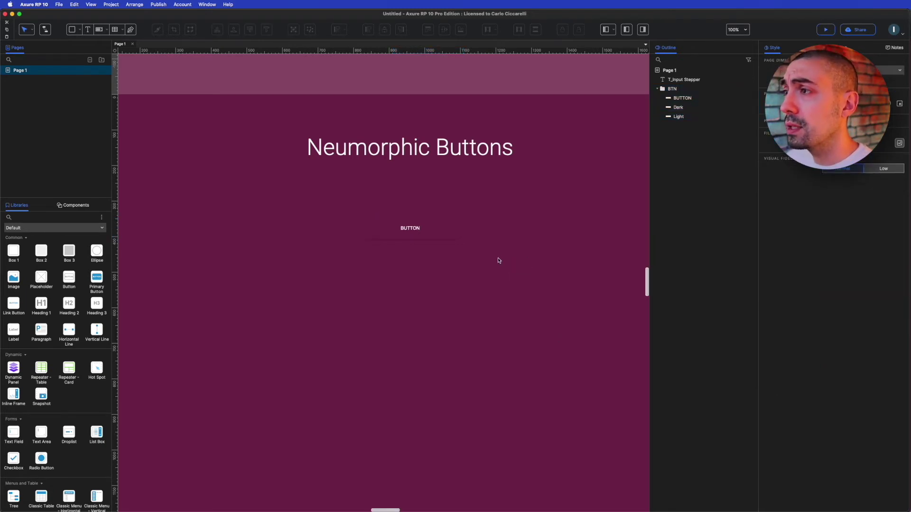
left_click(686, 119)
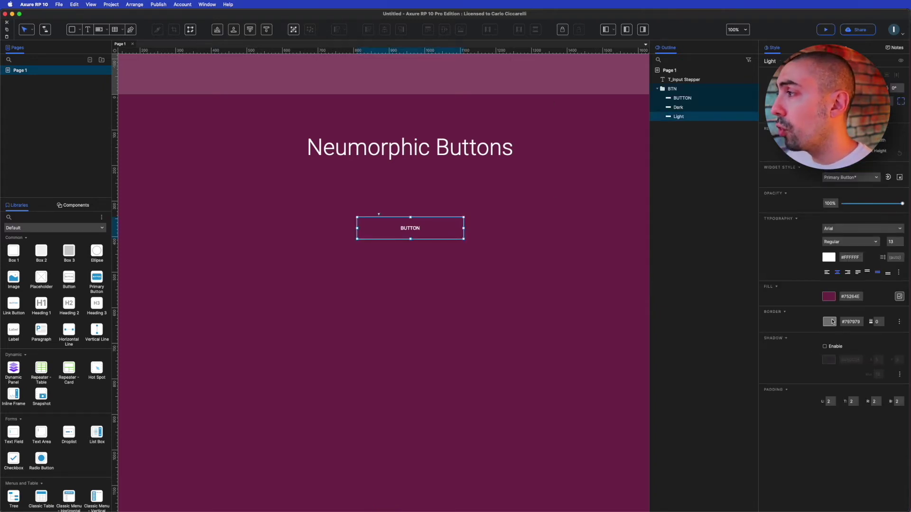
- Enable the Light button's shadow in a pink tint at 24% opacity
left_click(825, 348)
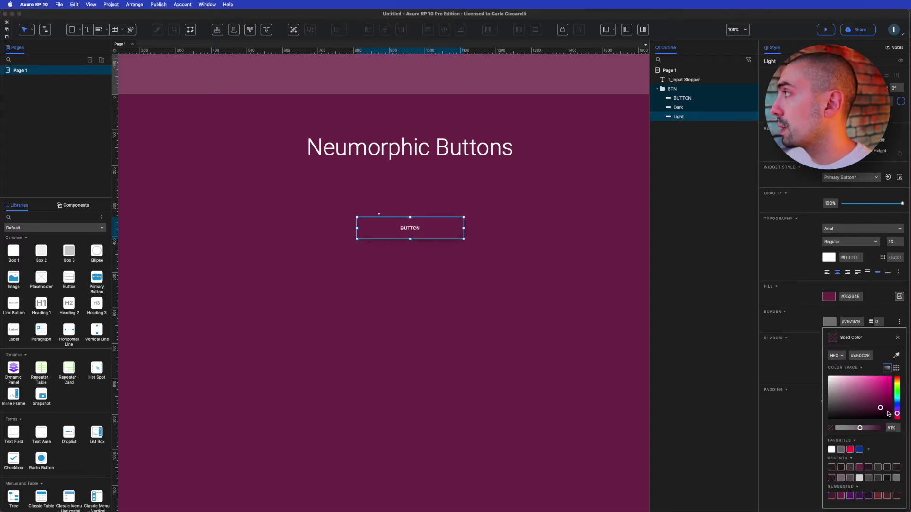
left_click_drag(879, 409, 858, 387)
left_click(892, 428)
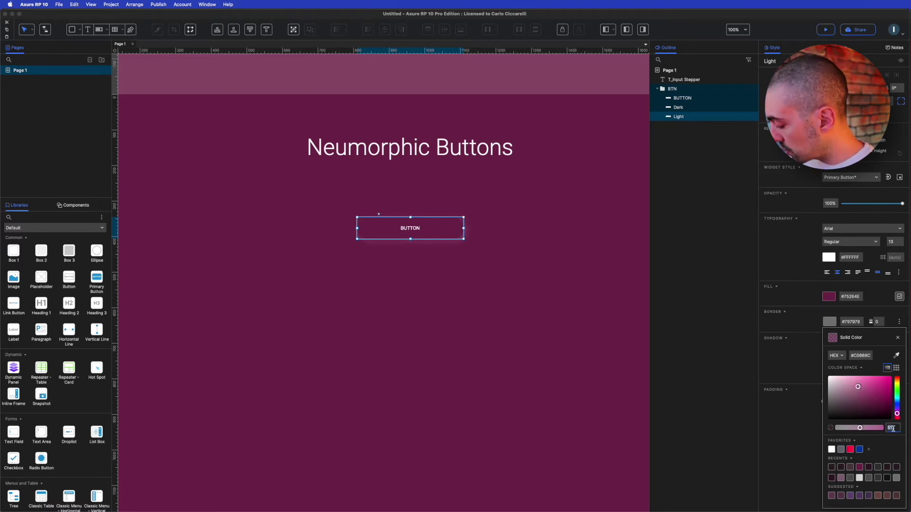
type("24")
key("Return")
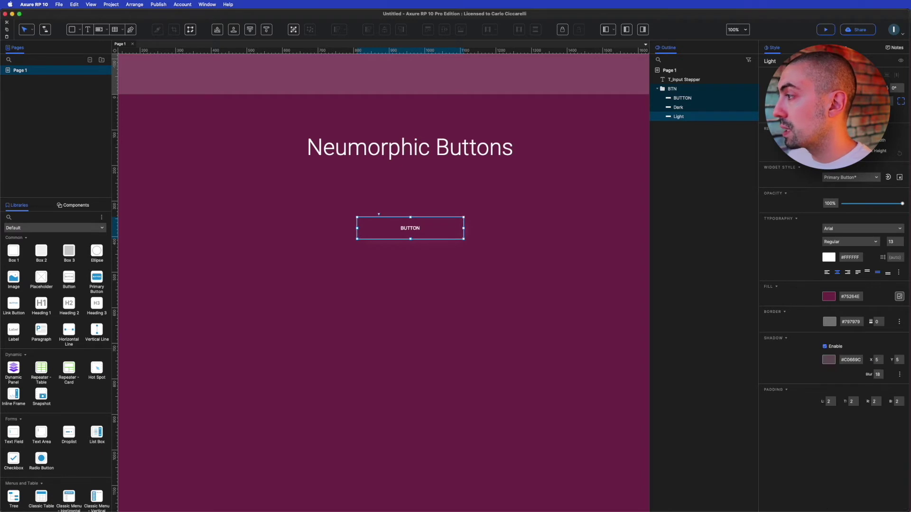
- Offset the Light shadow to X -2, Y -2 with blur 4
left_click(877, 360)
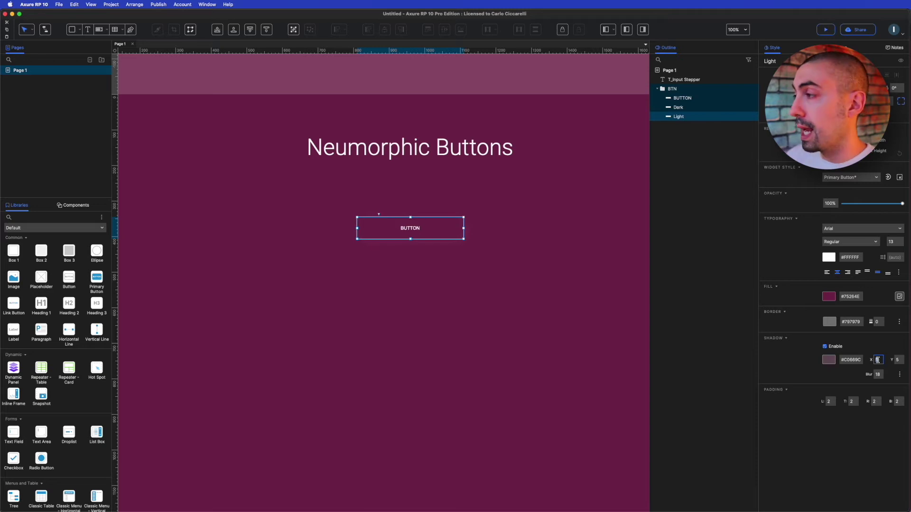
type("-2")
key("Tab")
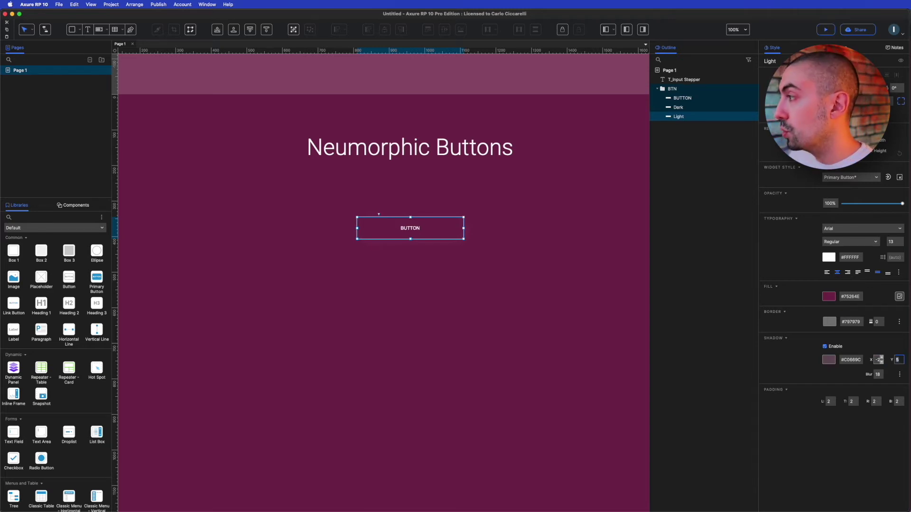
type("-2")
key("Tab")
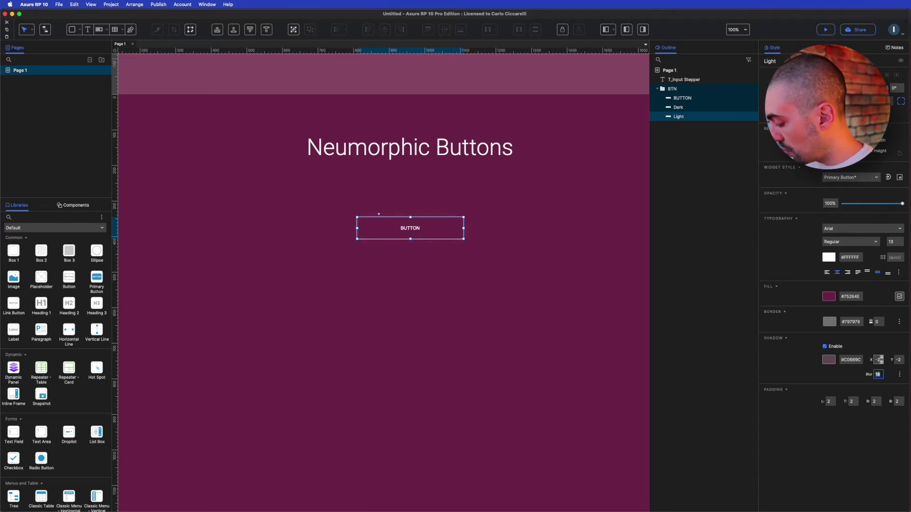
left_click(524, 270)
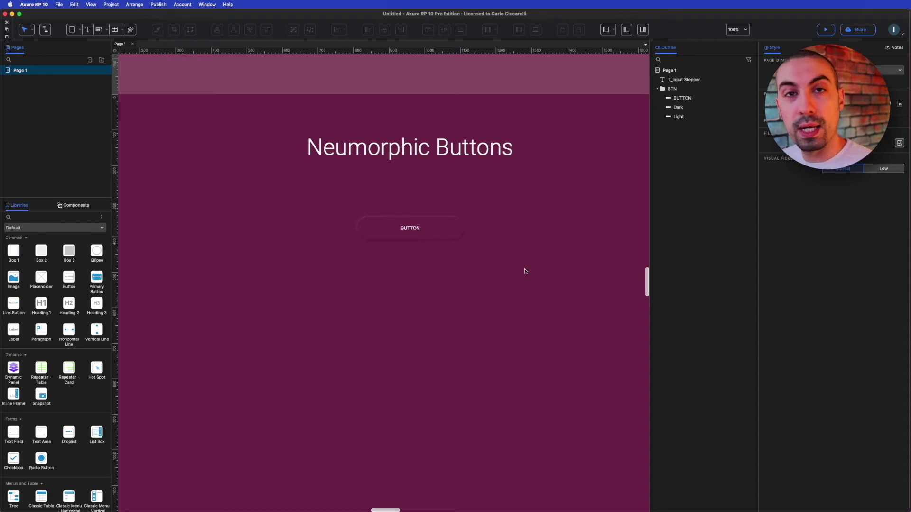
left_click(410, 228)
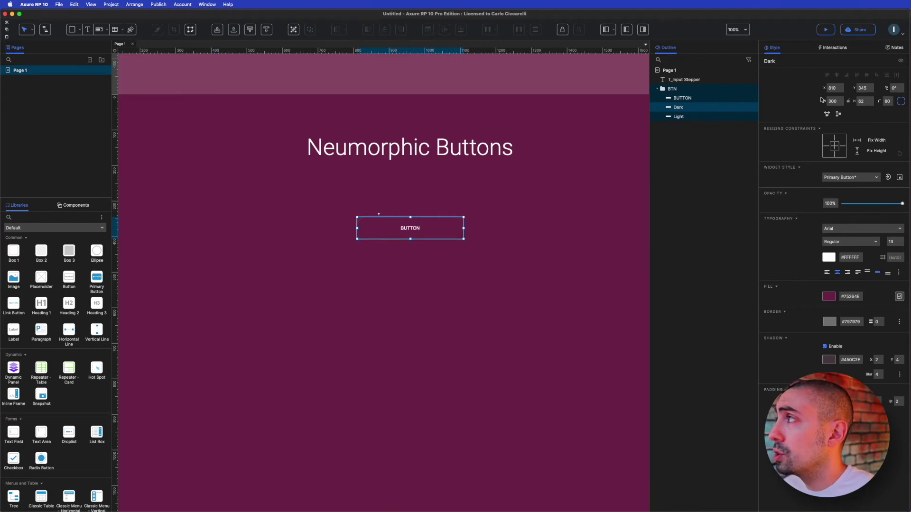
- Add a MouseOver style effect to Dark with an outer shadow enabled
left_click(835, 48)
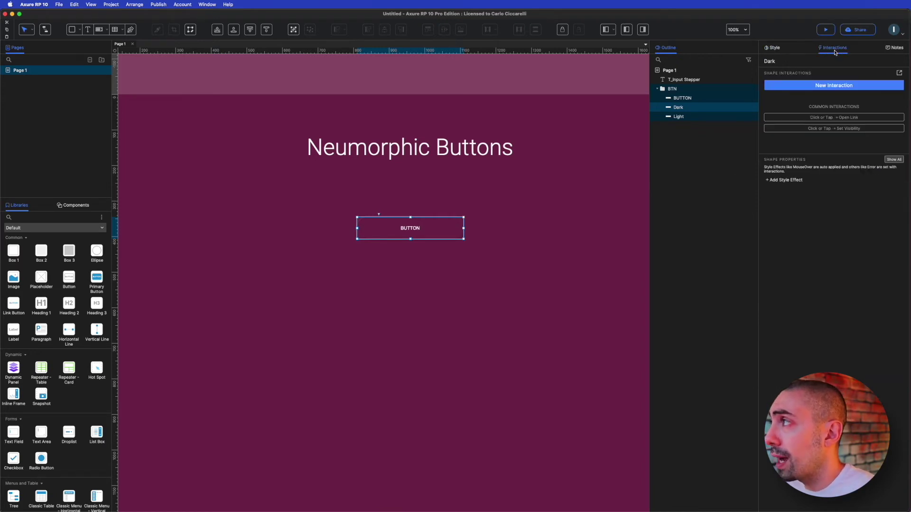
left_click(783, 181)
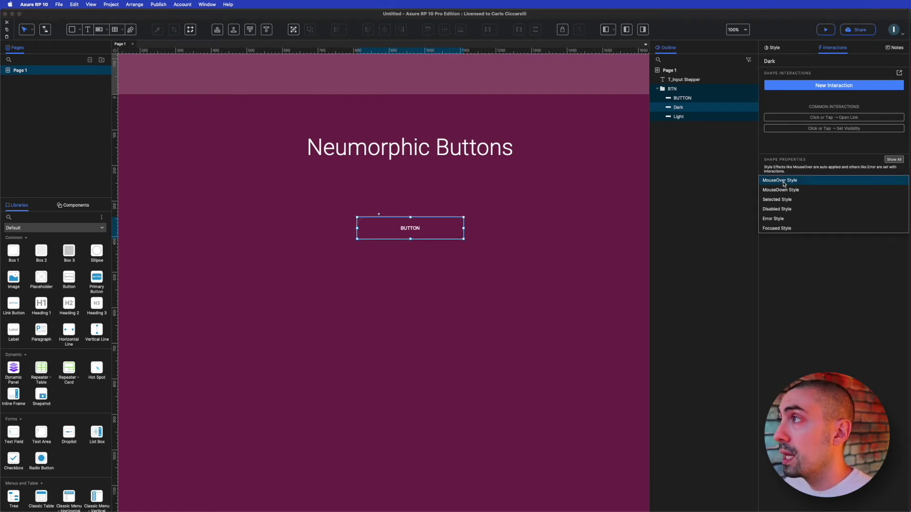
left_click(784, 185)
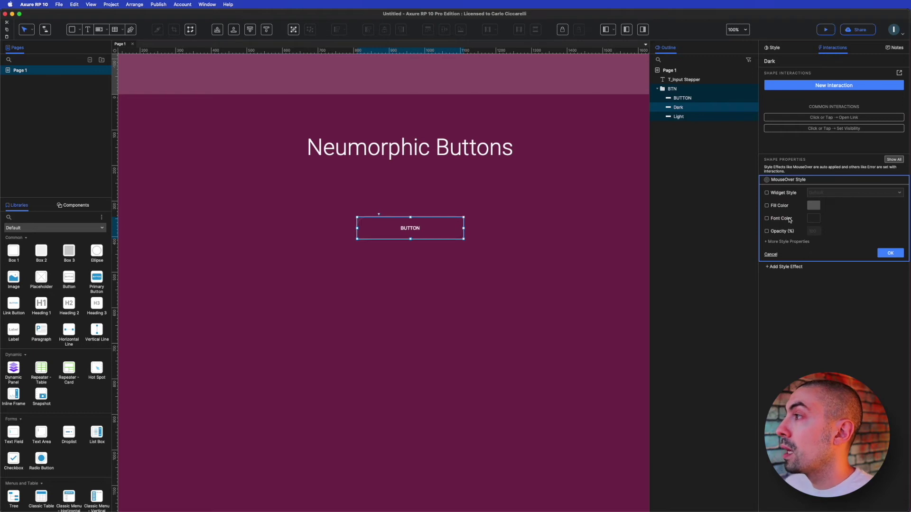
left_click(782, 242)
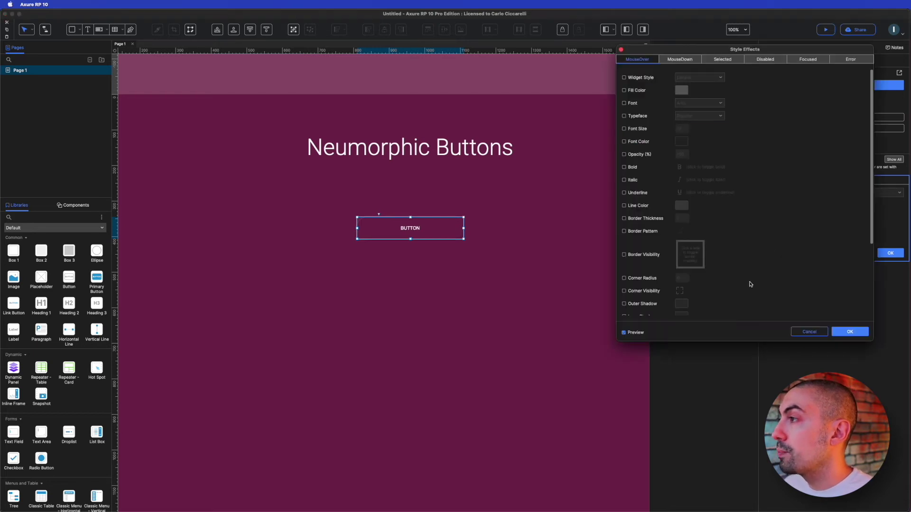
scroll(643, 256, "down", 3)
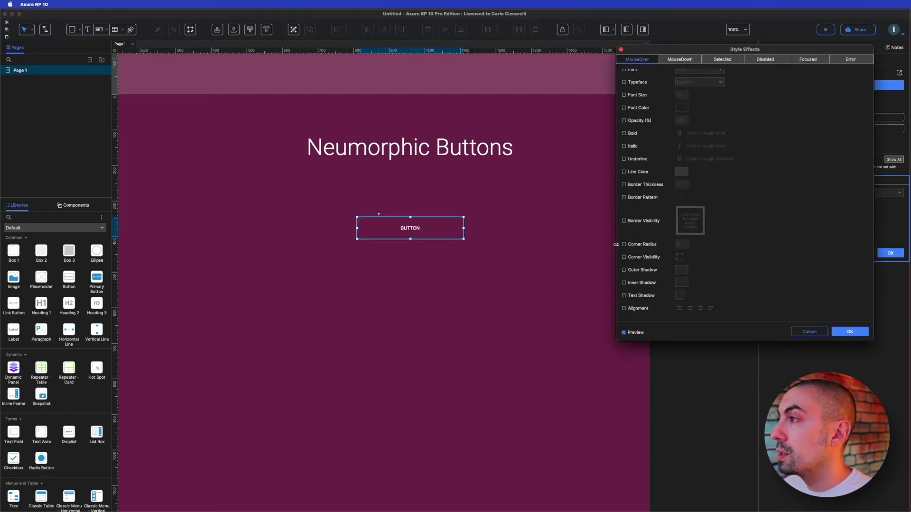
scroll(641, 261, "down", 1)
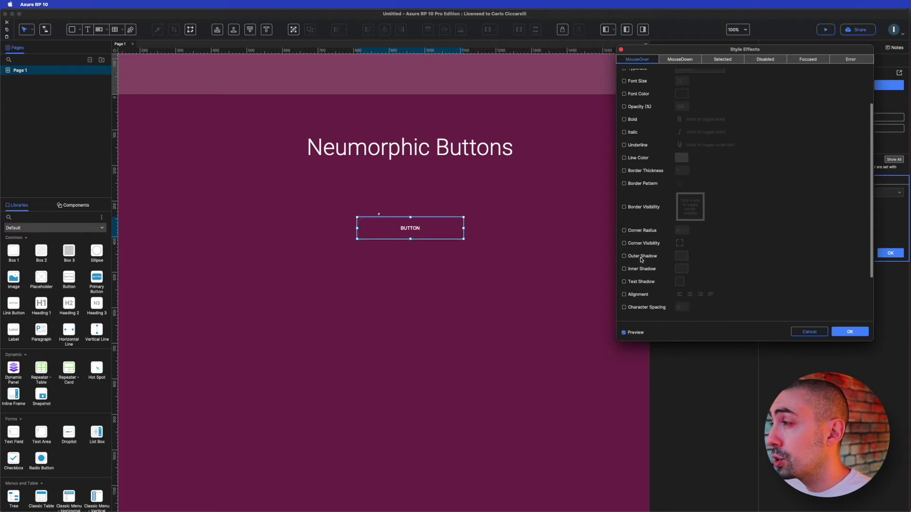
left_click(642, 257)
left_click(683, 256)
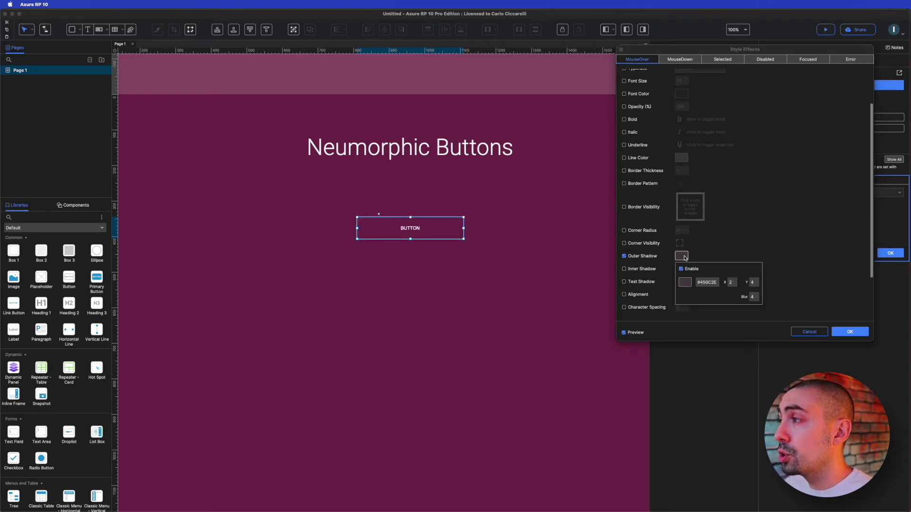
- Set the hover outer shadow to X 8, Y 4, blur 16 at 32% opacity
left_click(731, 283)
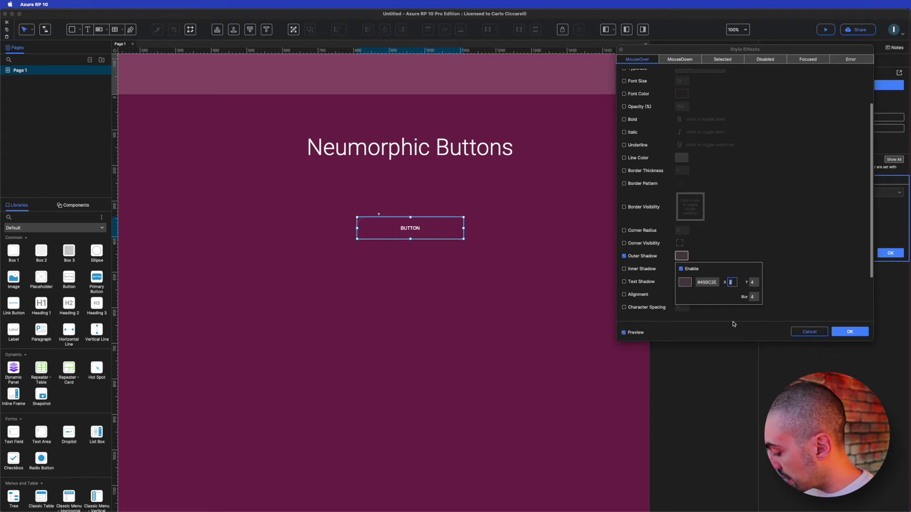
type("8")
key("Tab")
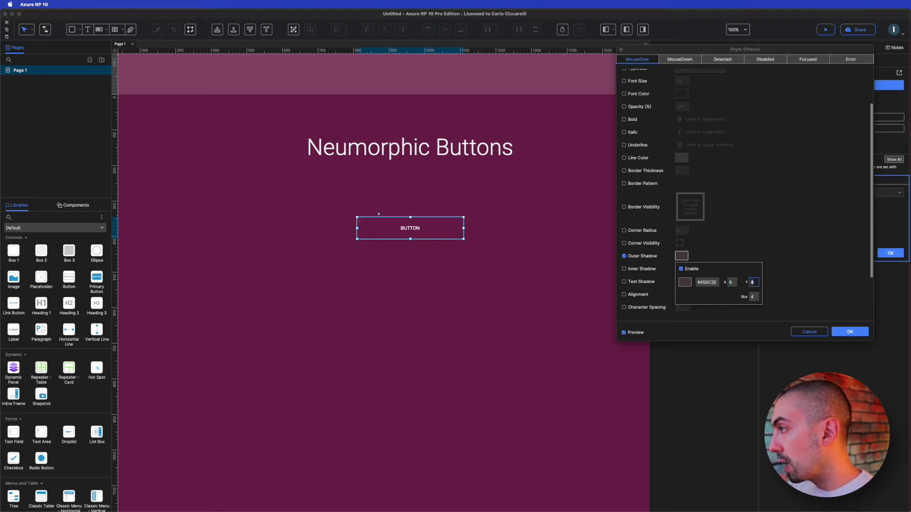
key("Tab")
type("16")
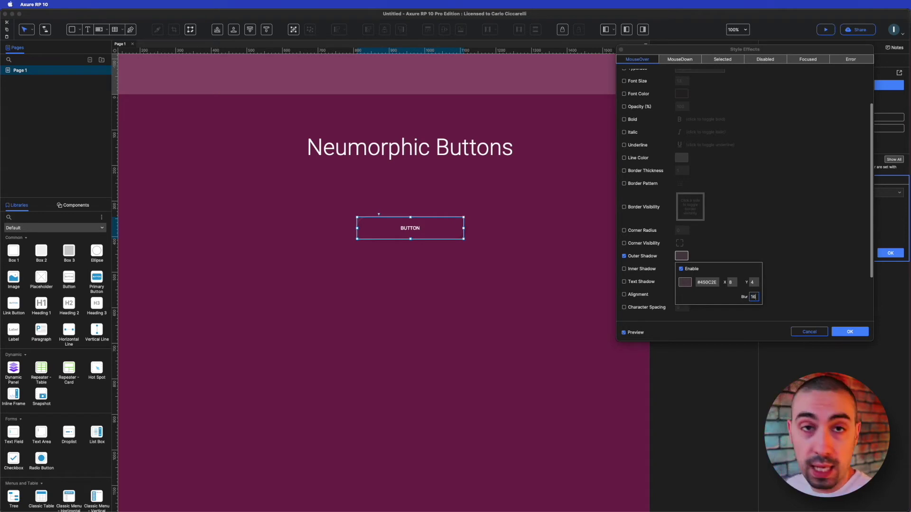
left_click(685, 283)
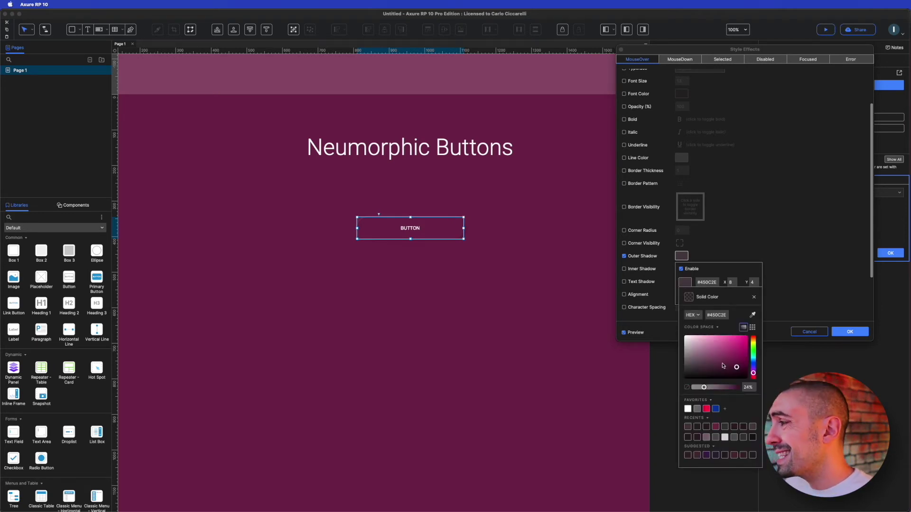
left_click(746, 387)
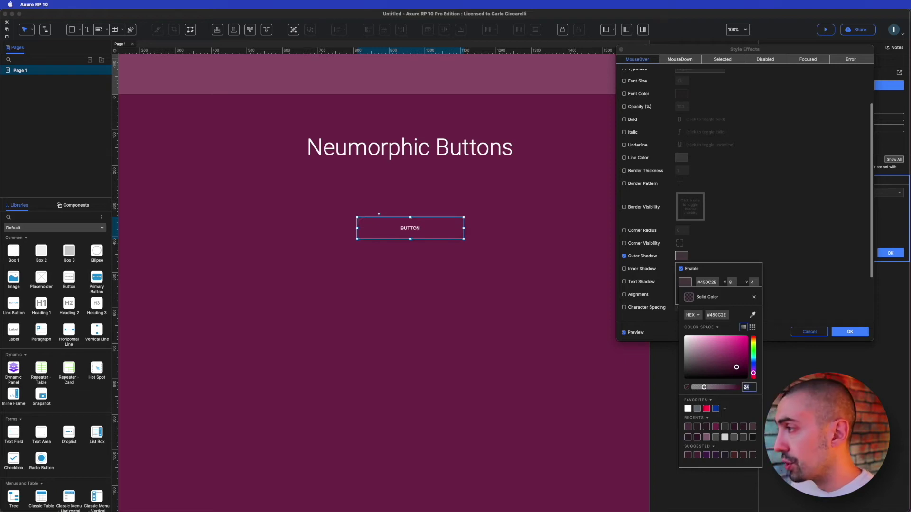
type("32")
left_click(822, 288)
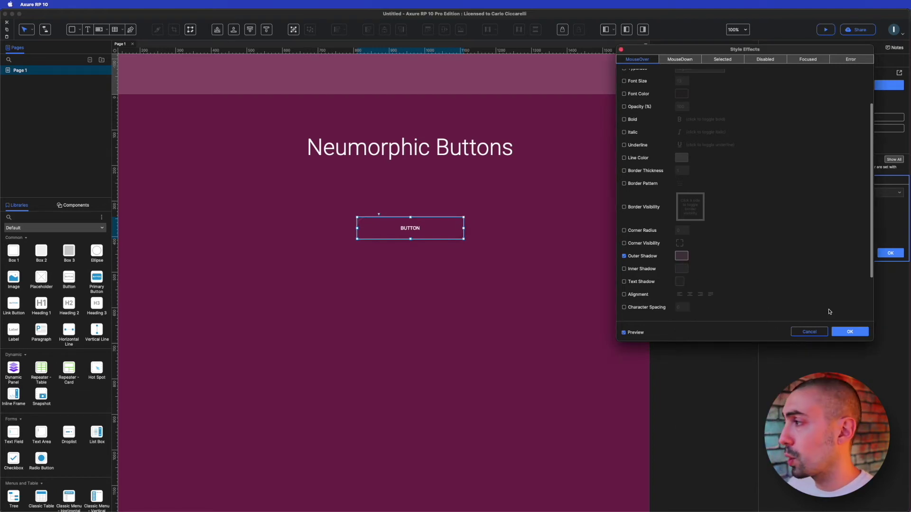
left_click(850, 332)
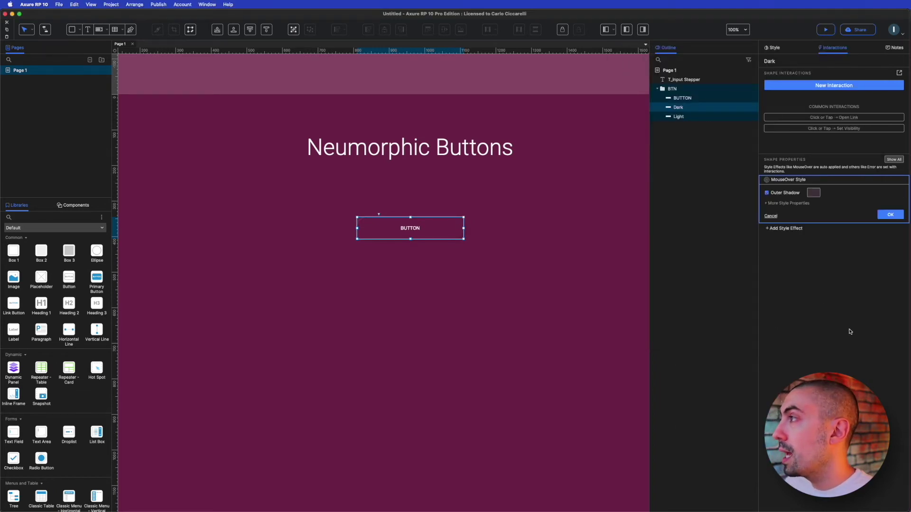
- Add a MouseOver style effect to Light with an outer shadow enabled
left_click(677, 116)
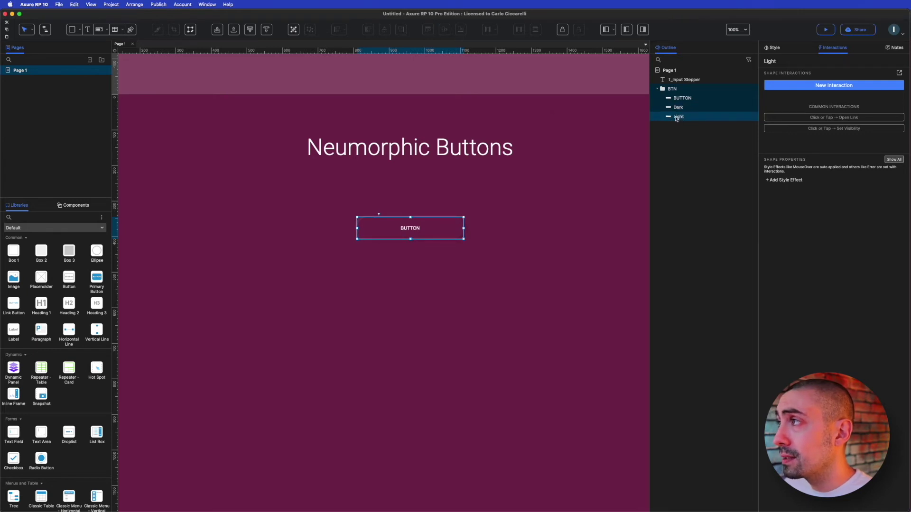
left_click(784, 180)
left_click(783, 184)
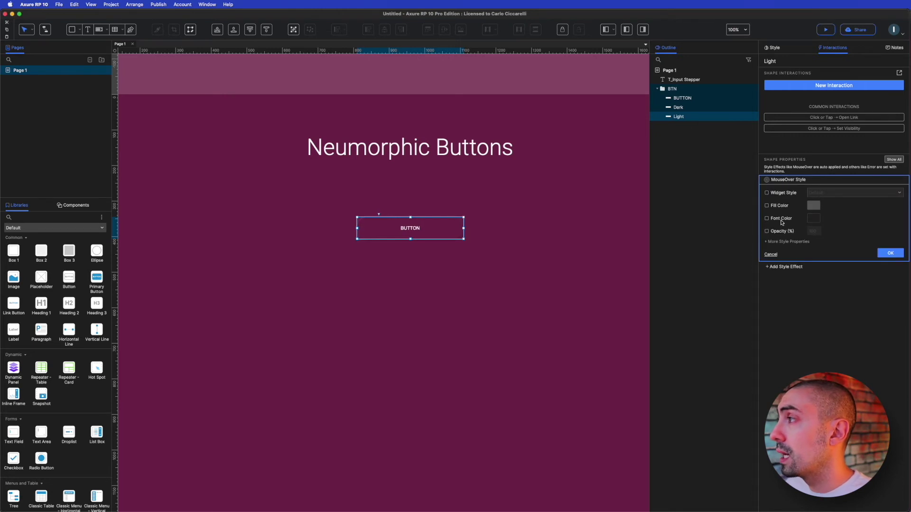
left_click(787, 242)
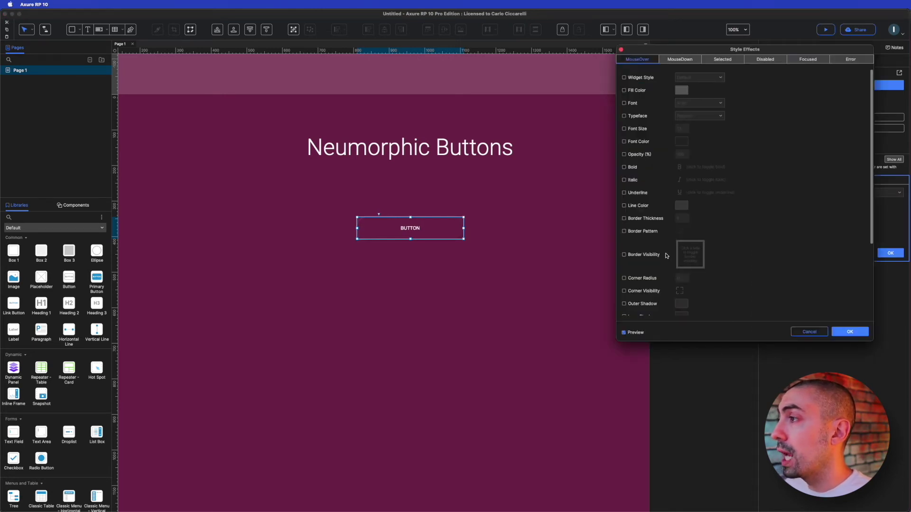
scroll(667, 256, "down", 3)
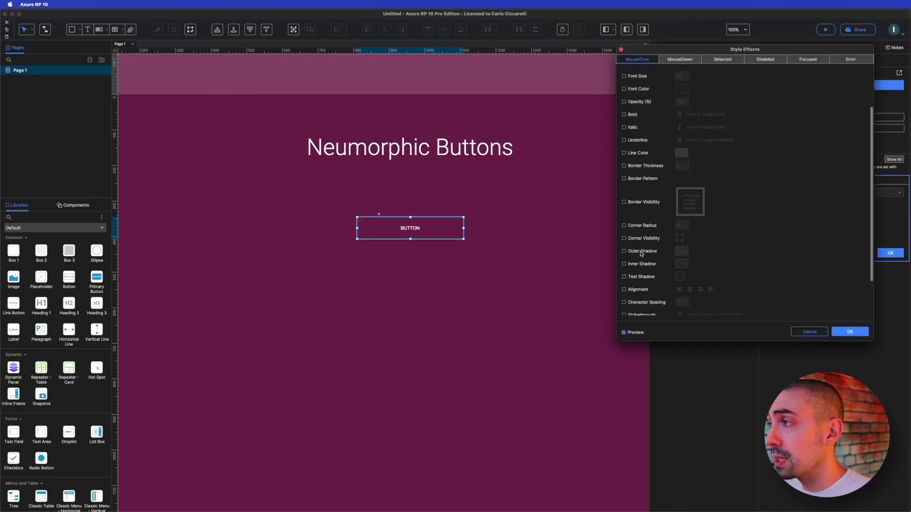
left_click(642, 251)
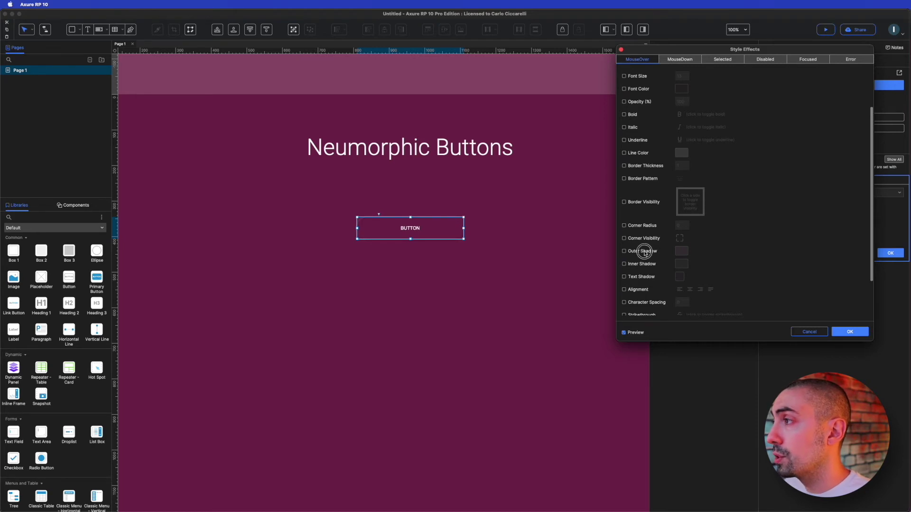
left_click(681, 252)
- Set Light's hover shadow to X -8, Y -4, blur 16 and confirm
double_click(732, 278)
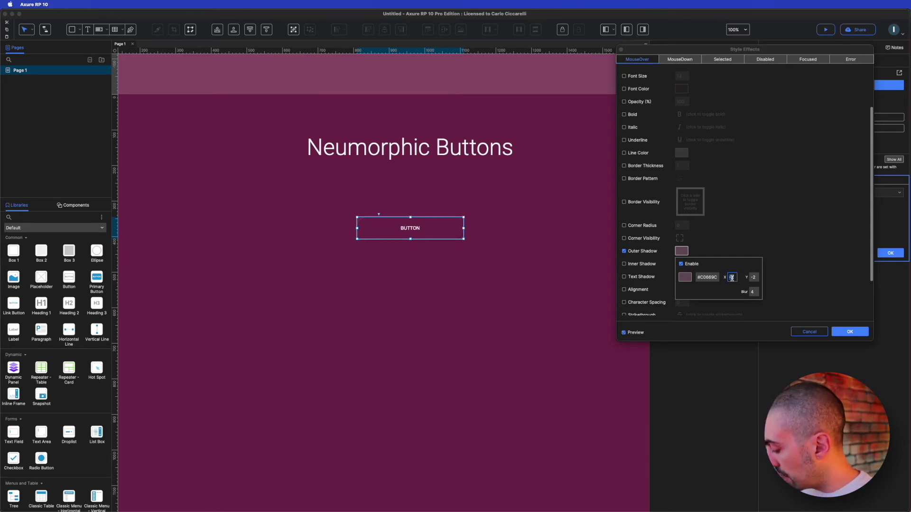
type("-8")
key("Tab")
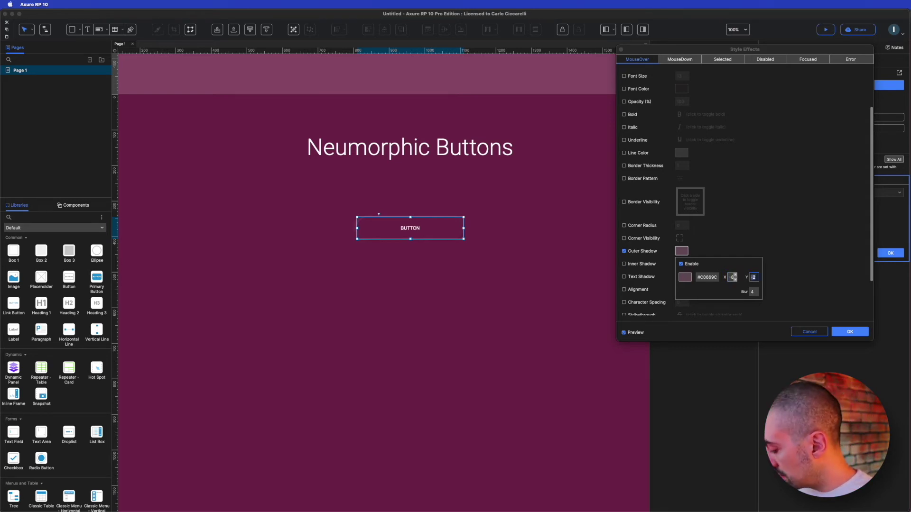
type("-4")
key("Tab")
type("16")
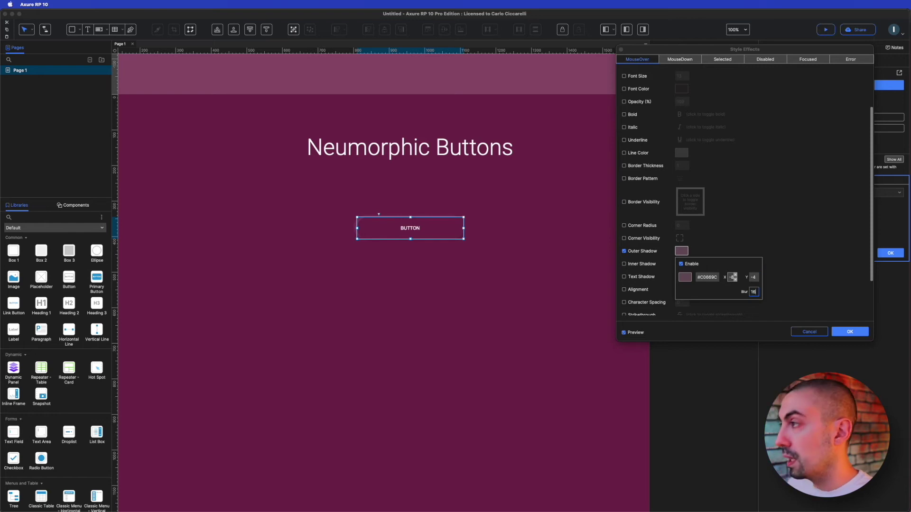
left_click(850, 331)
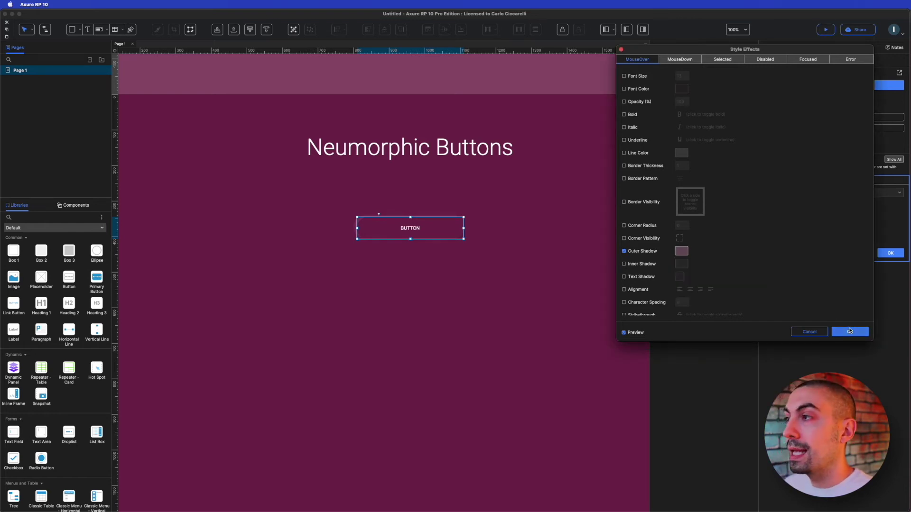
left_click(849, 331)
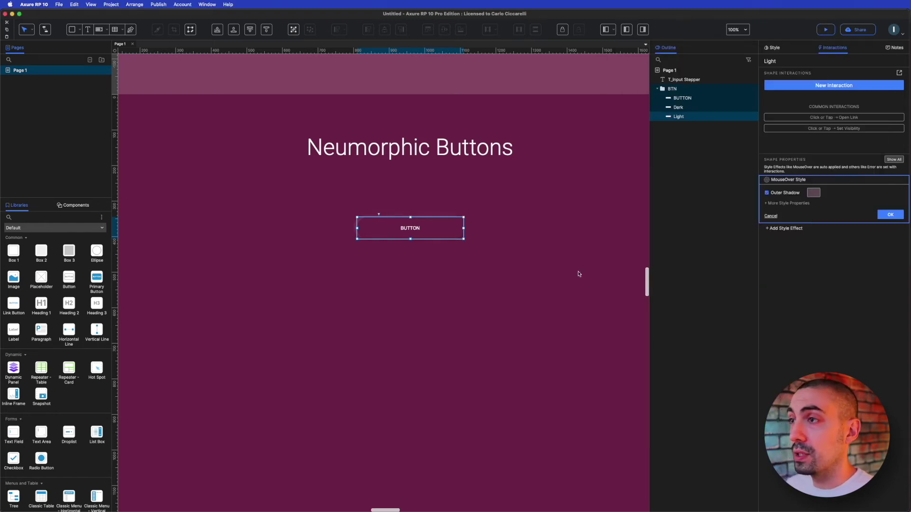
- Select the BTN group so its widgets share mouse effects, then preview the page in the browser
left_click(505, 272)
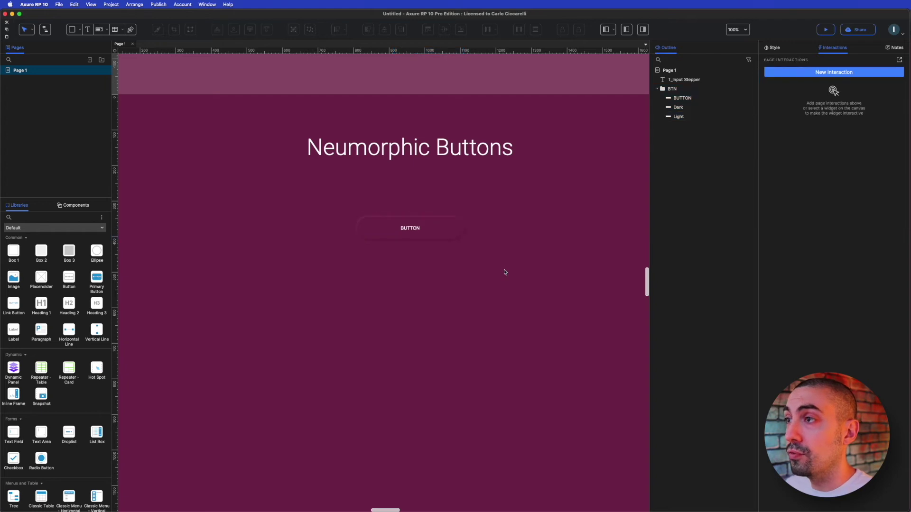
left_click(685, 117)
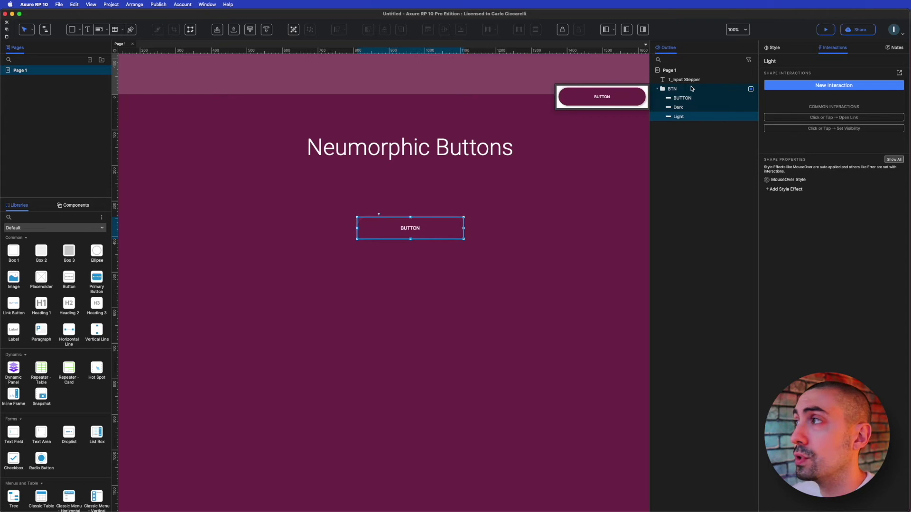
left_click(667, 90)
mouse_move(665, 91)
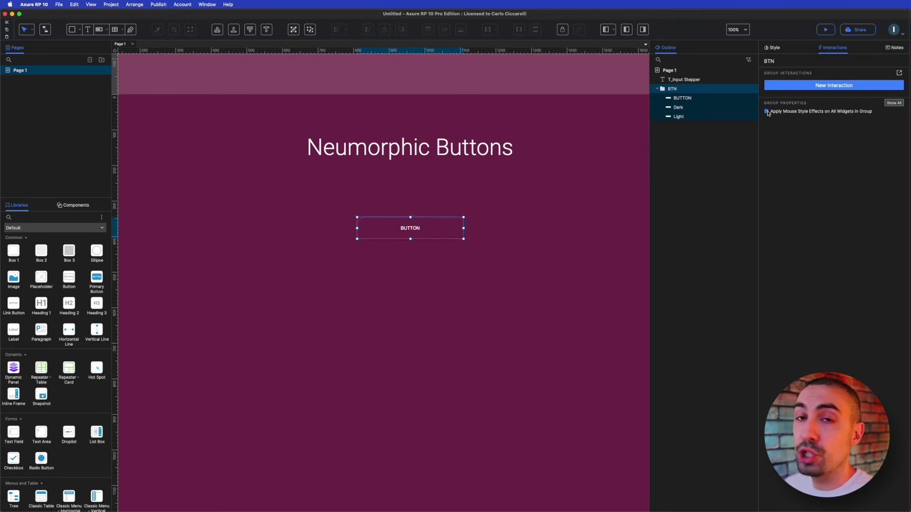
left_click(824, 29)
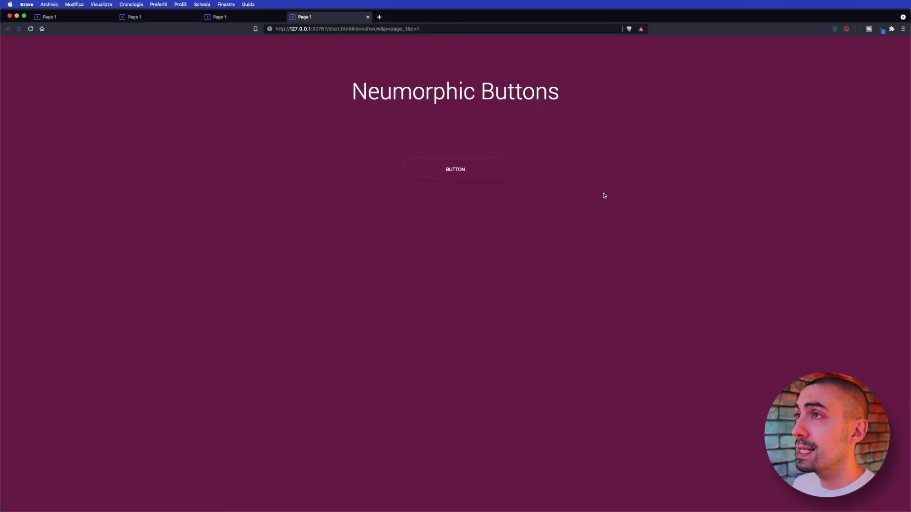
- Switch from the Brave preview back to the Axure RP 10 editor
key("super+Tab")
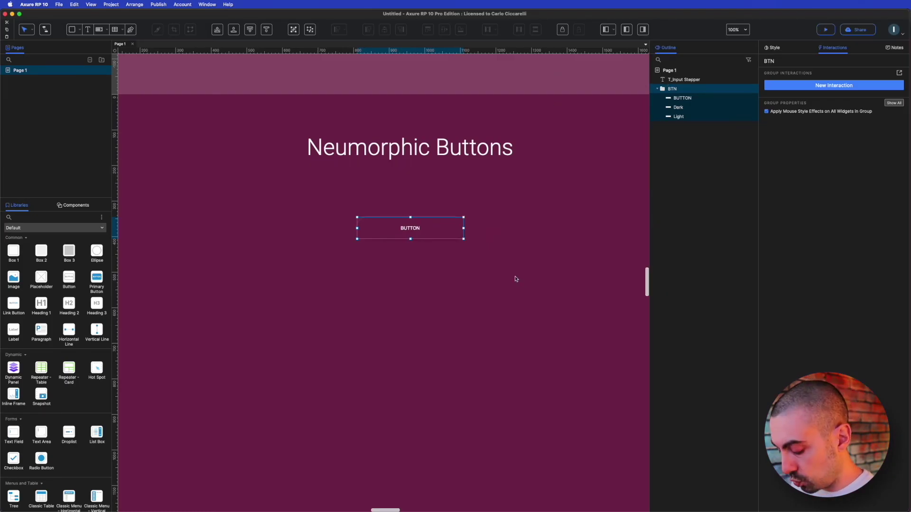
- Duplicate the BTN group below the original and rename the copy BTN_Smooth
key("super+d")
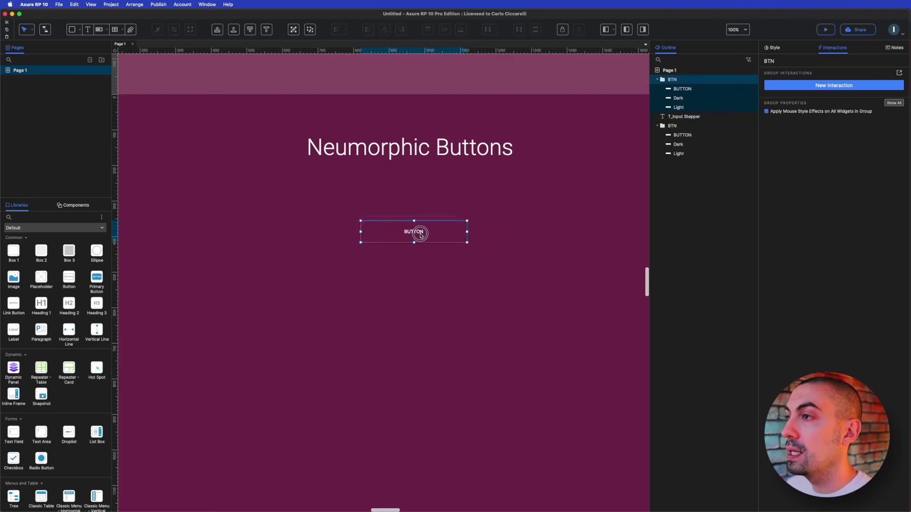
left_click_drag(412, 232, 414, 293)
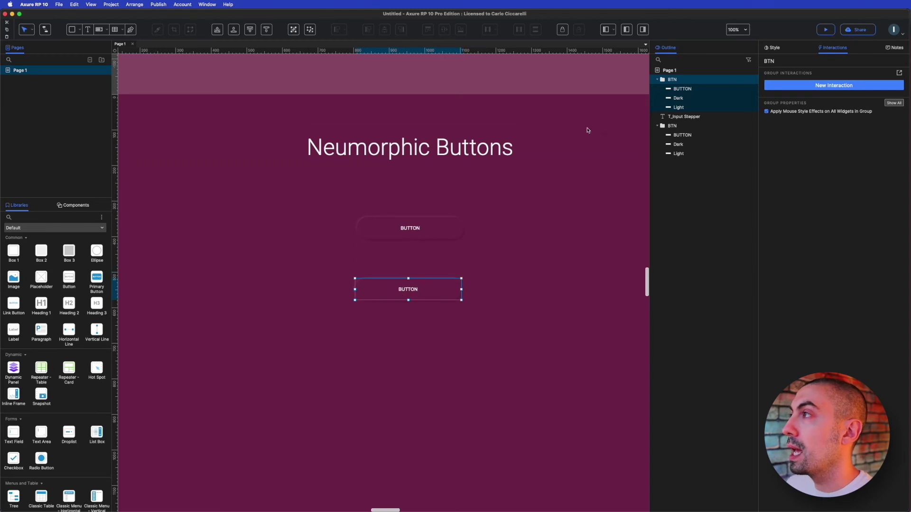
double_click(675, 79)
key("Right")
type("_")
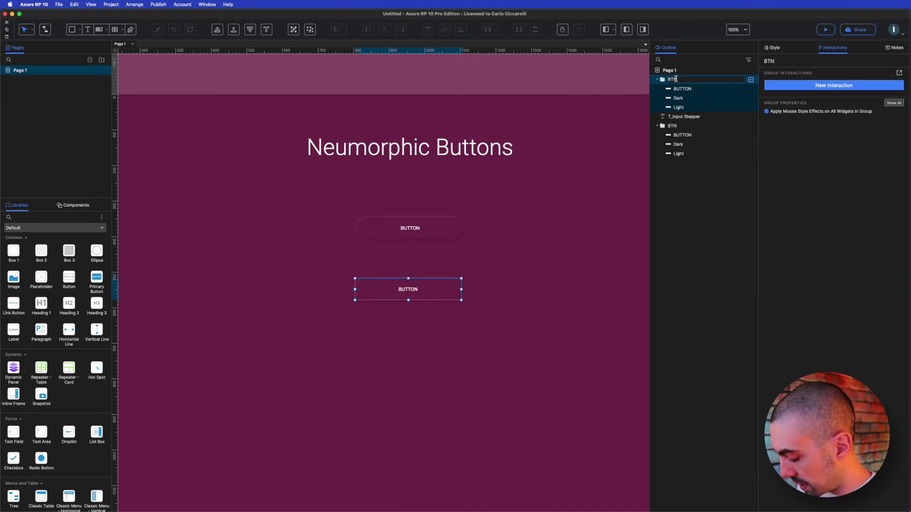
type("Smooth")
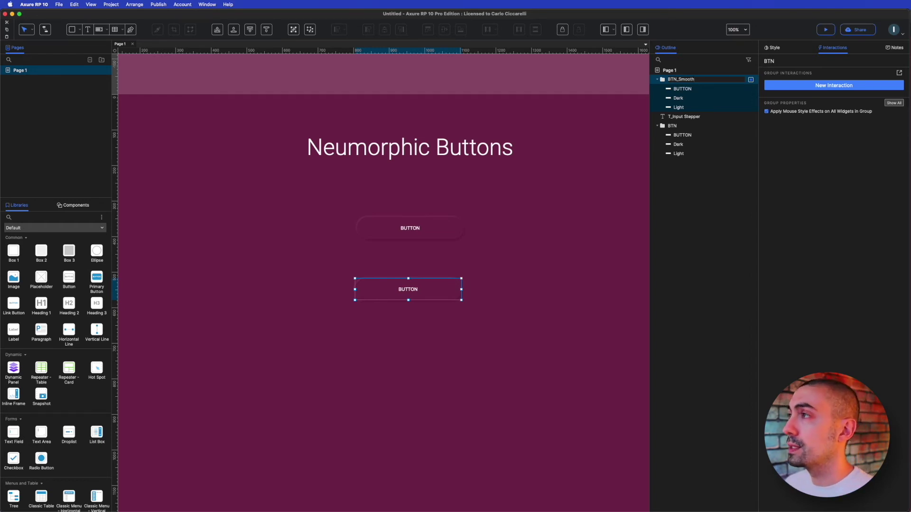
left_click(684, 108)
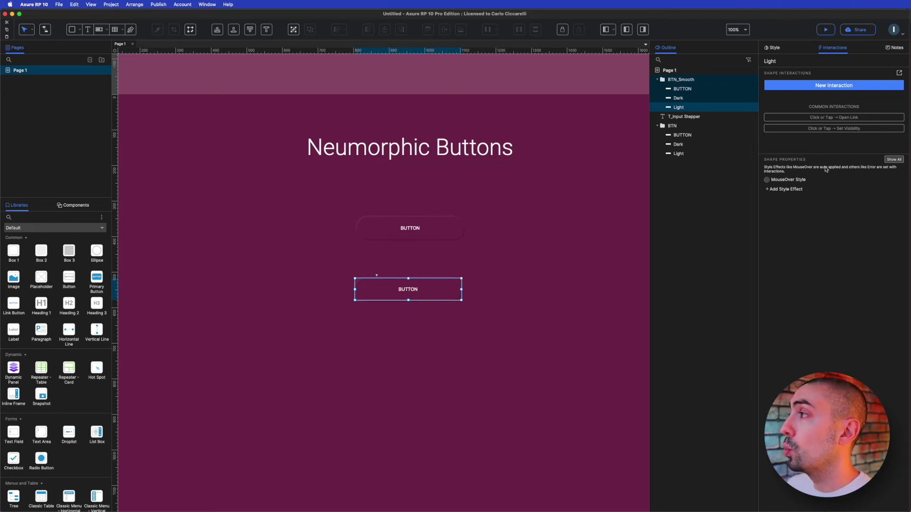
- Group BTN_Smooth's Dark and Light shapes into a collapsed group named Basic
left_click(821, 179)
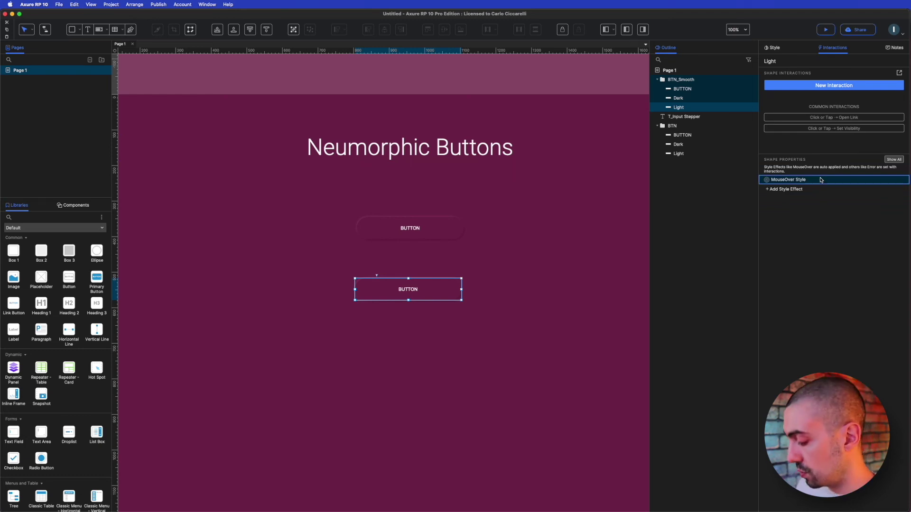
left_click(679, 97)
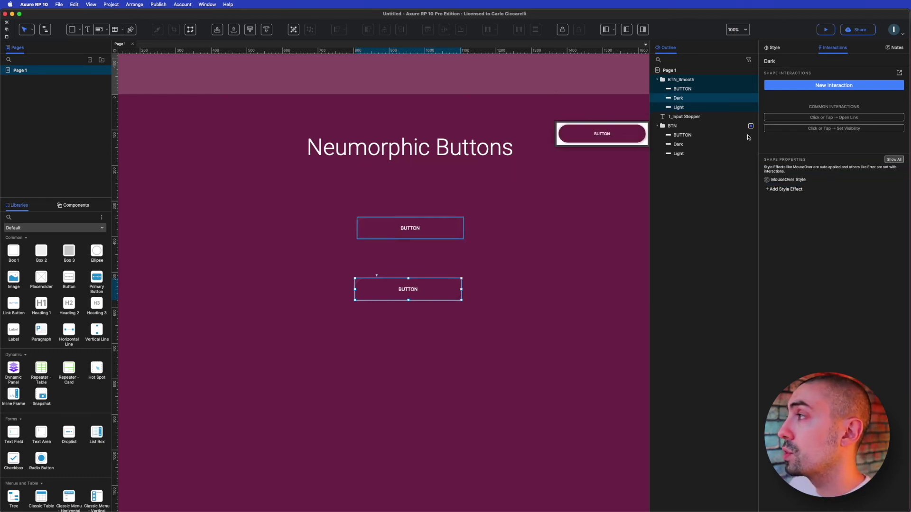
left_click(698, 108, "shift")
key("super+g")
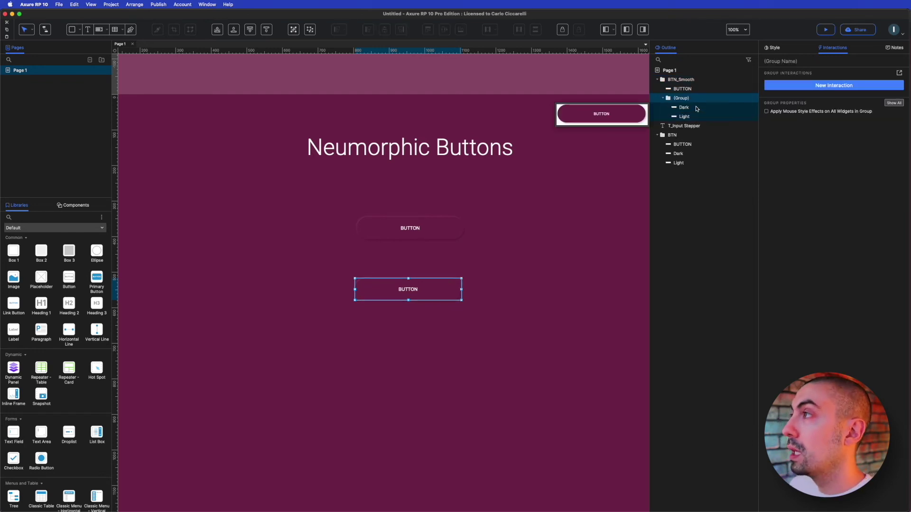
double_click(688, 98)
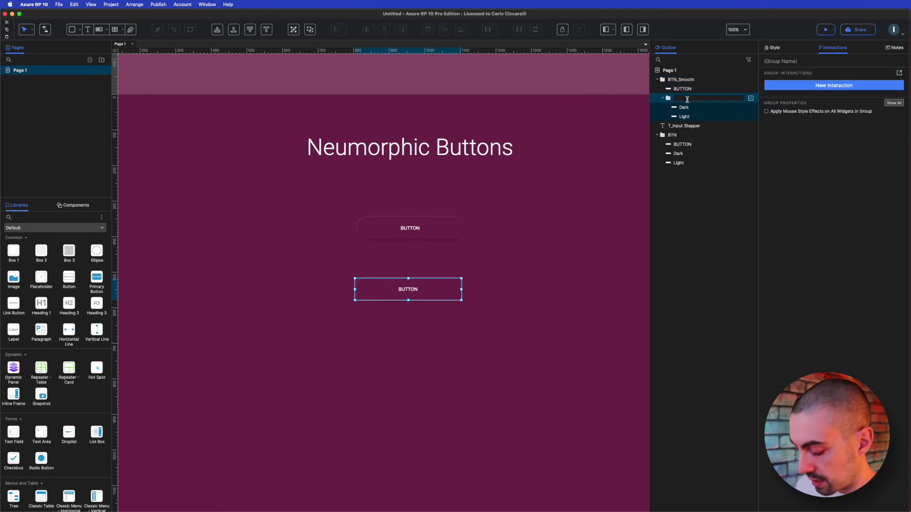
type("Basic")
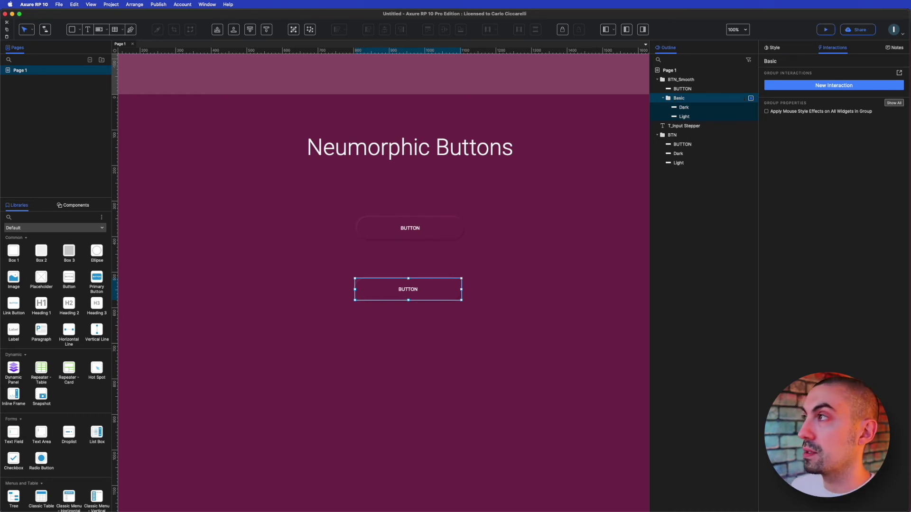
left_click(663, 98)
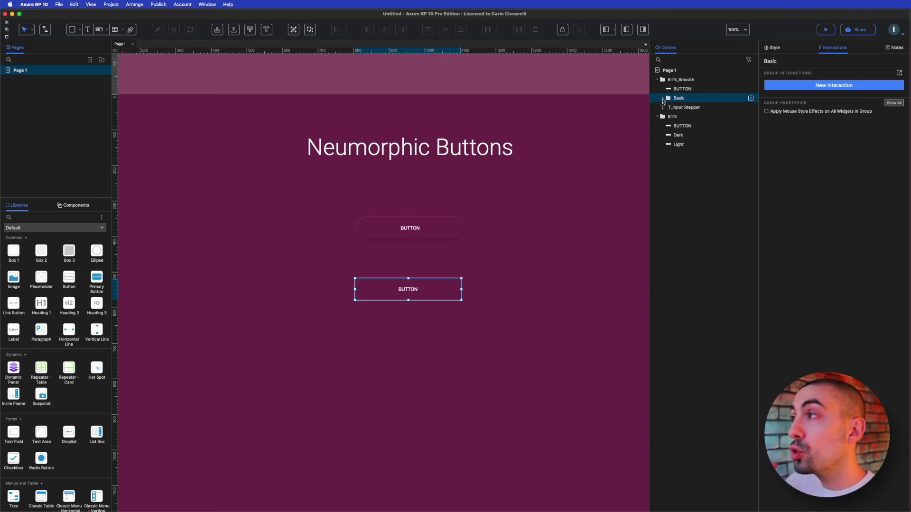
- Duplicate the Basic shadow group below BUTTON and rename the copy 'Hover'
key("super+d")
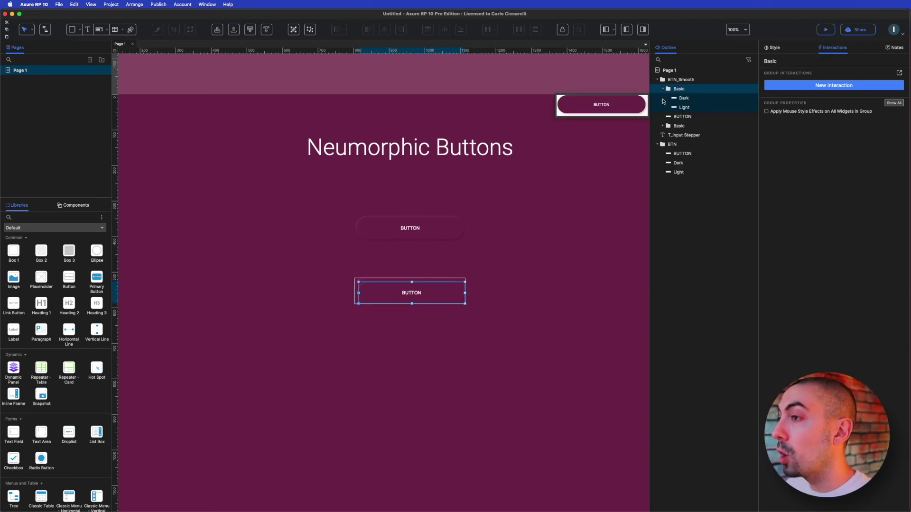
left_click(413, 287)
left_click_drag(413, 287, 411, 284)
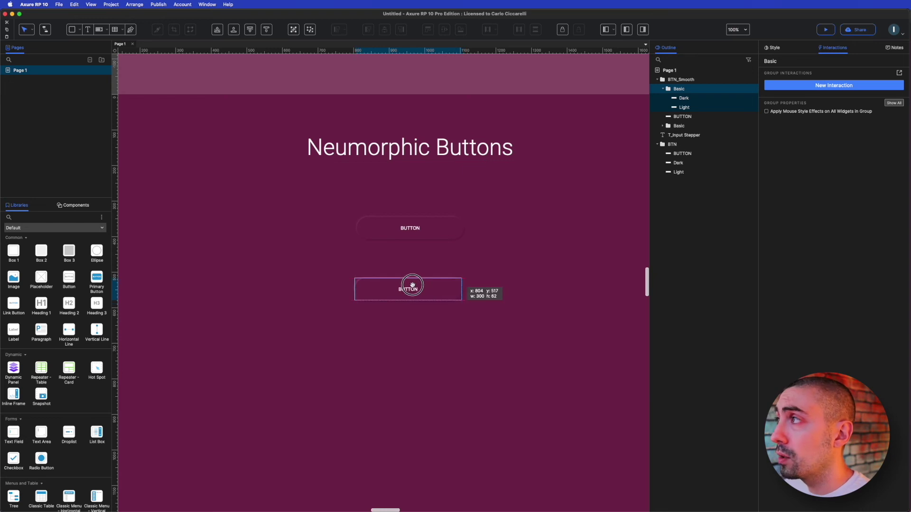
left_click(662, 89)
left_click_drag(675, 89, 666, 102)
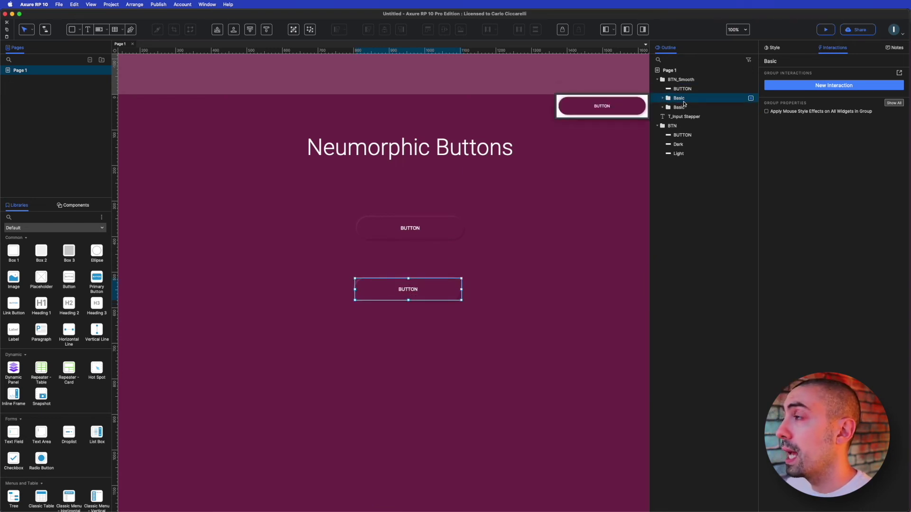
double_click(682, 100)
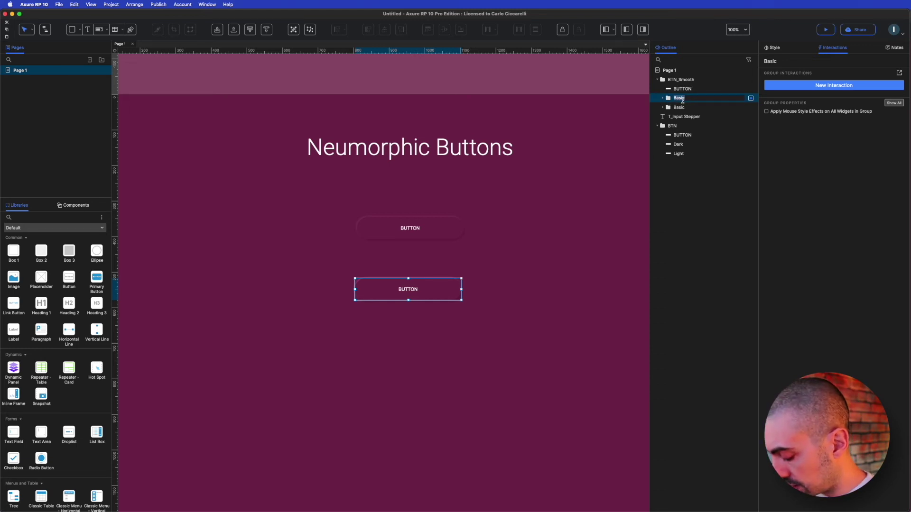
type("Hover")
key("Return")
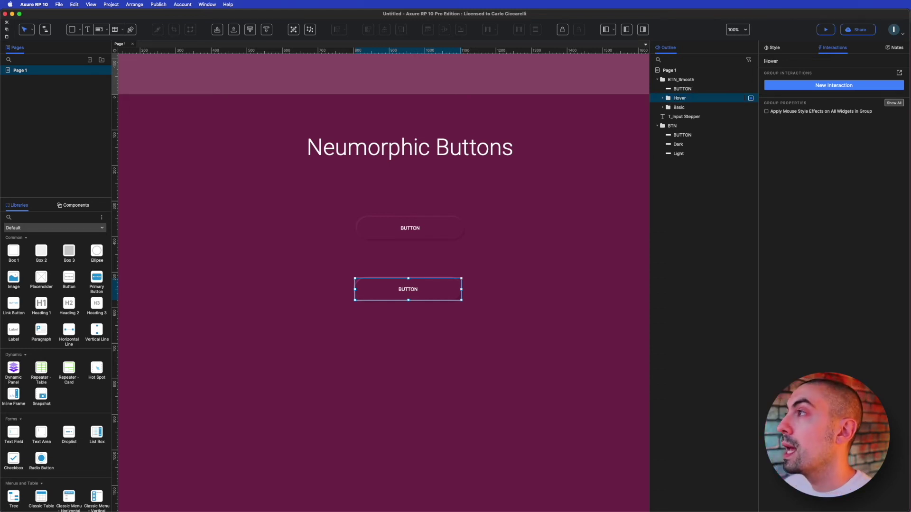
- Set the Hover group's Dark shadow colour opacity to 32%
left_click(663, 97)
left_click(686, 109)
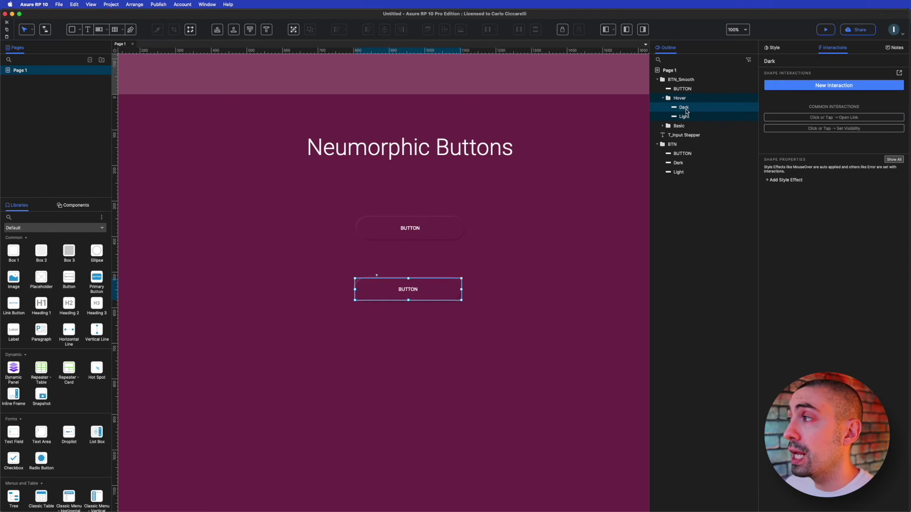
left_click(776, 48)
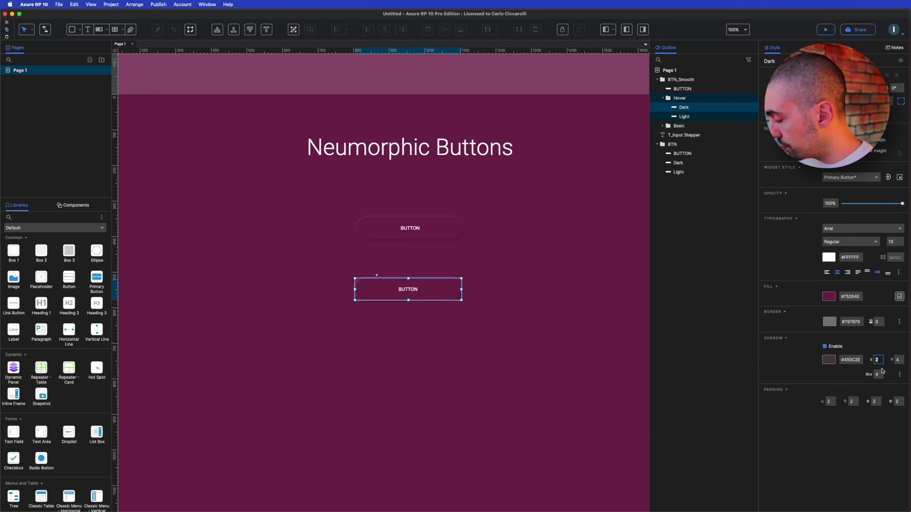
key("Tab")
key("Tab")
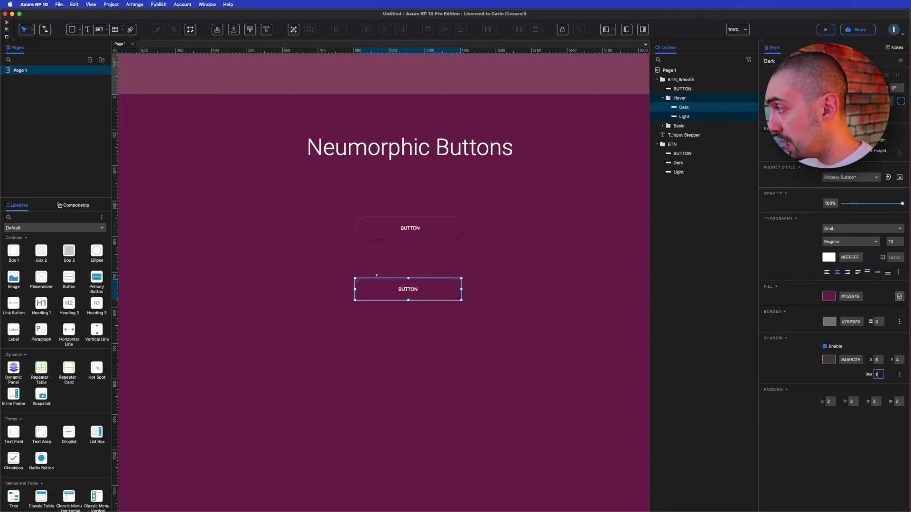
left_click(829, 360)
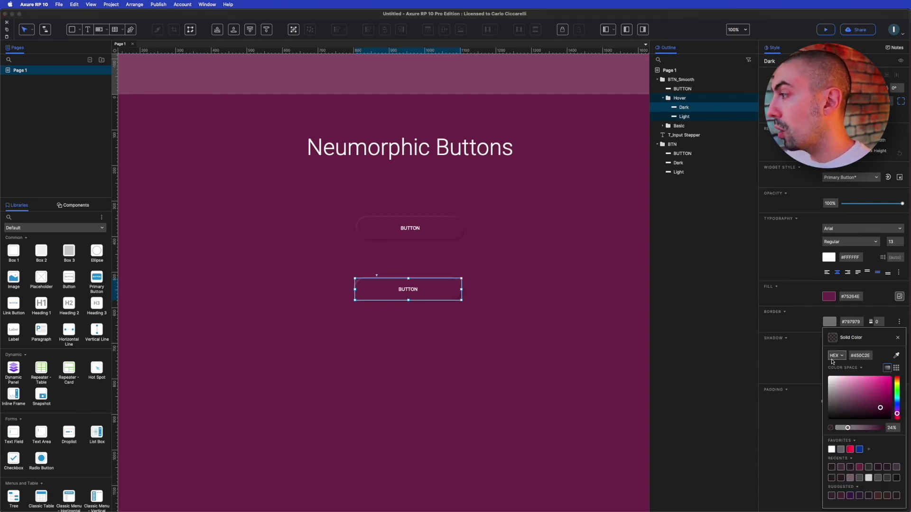
left_click(892, 428)
type("32")
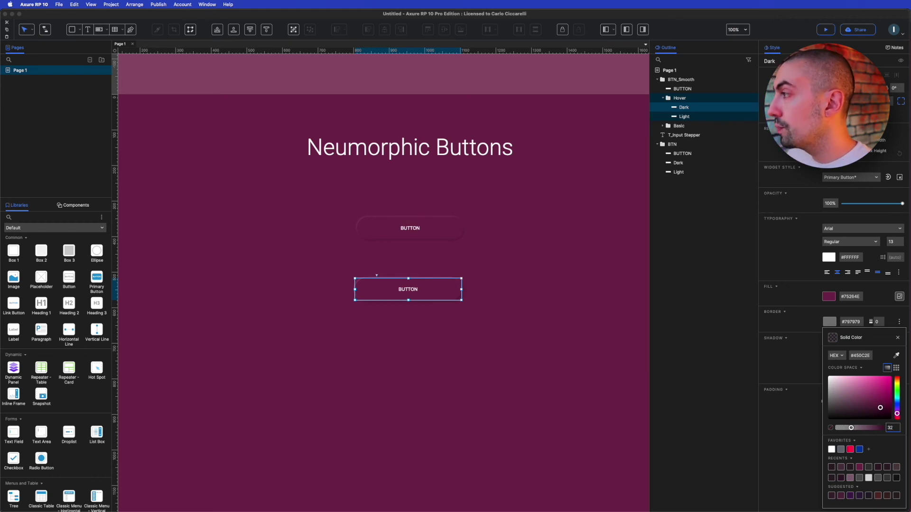
- Give the Hover group's Light shadow offsets X -8, Y -4 and blur 16
left_click(683, 117)
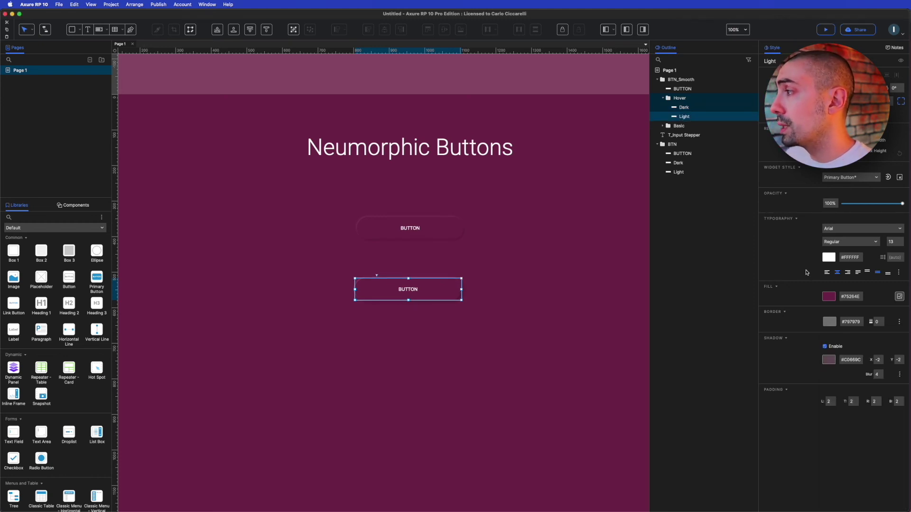
left_click(876, 360)
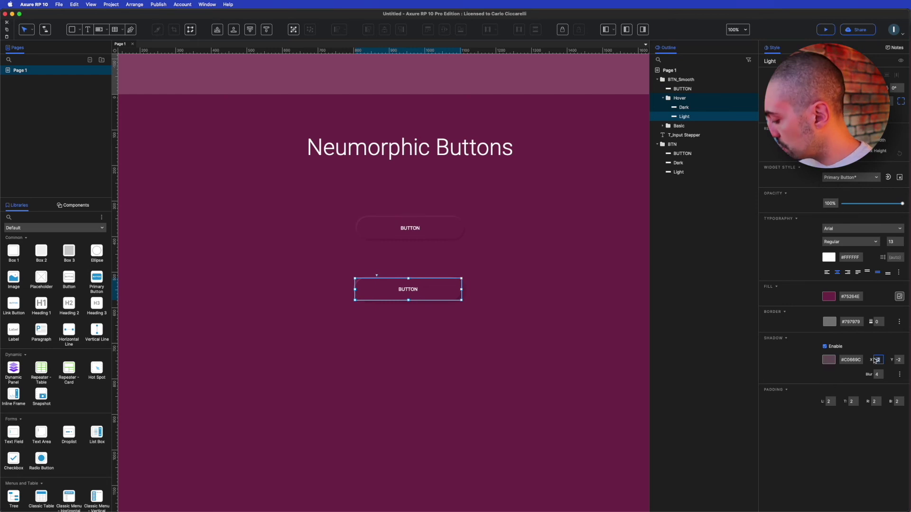
type("-8")
key("Tab")
type("-4")
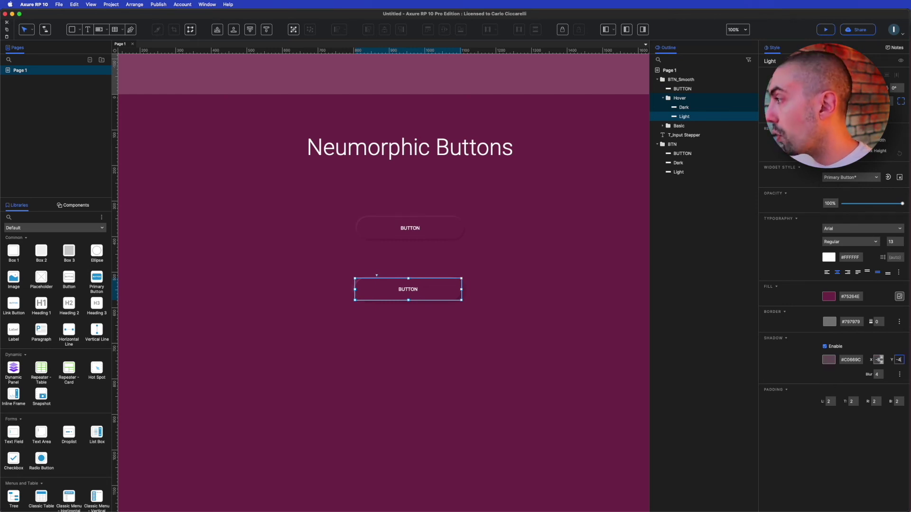
key("Tab")
type("16")
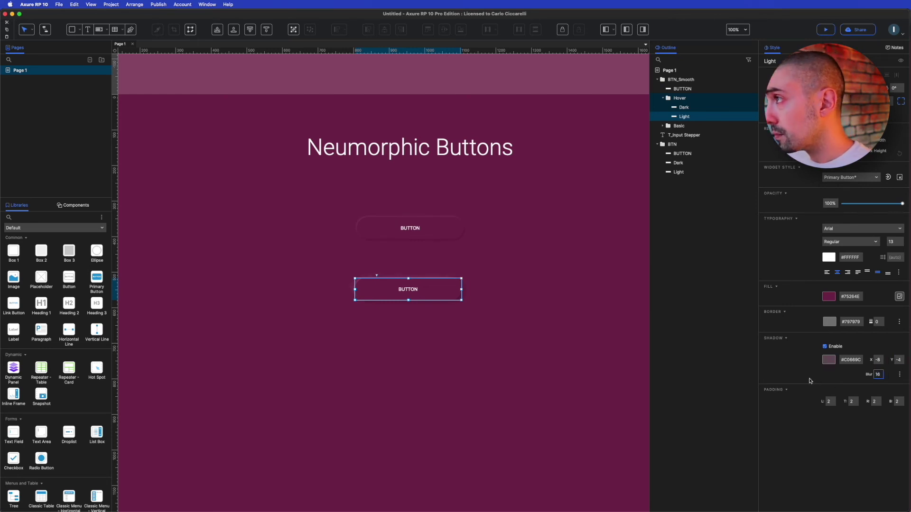
key("Return")
left_click(680, 98)
left_click(662, 98)
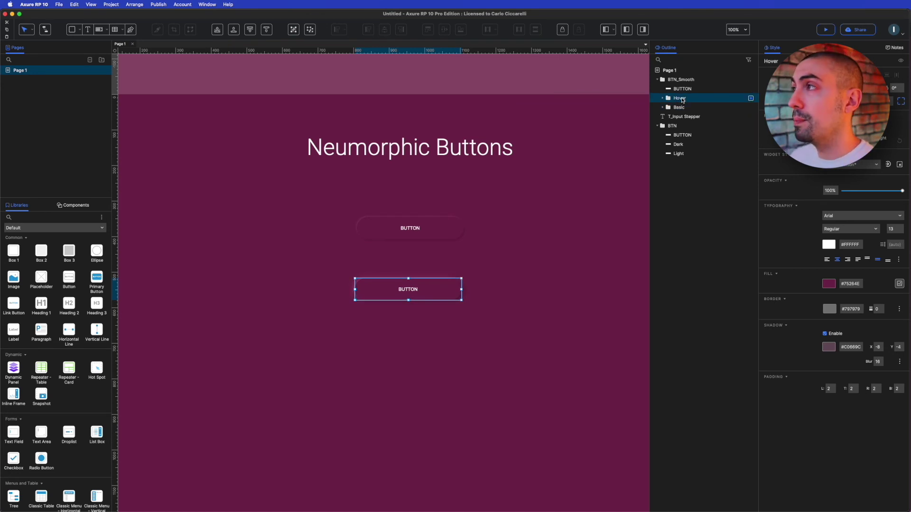
- Add a Mouse Enter interaction to BUTTON that shows the Hover group with a 360 ms fade
left_click(680, 90)
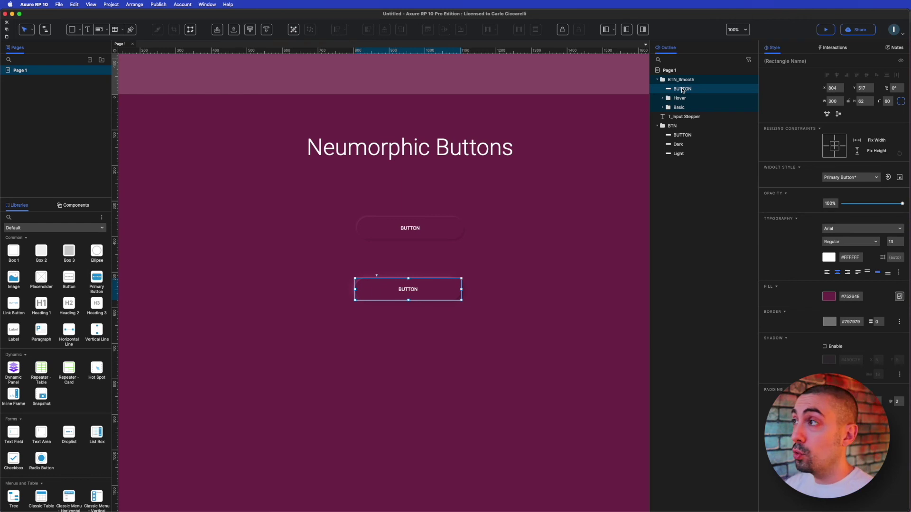
left_click(834, 48)
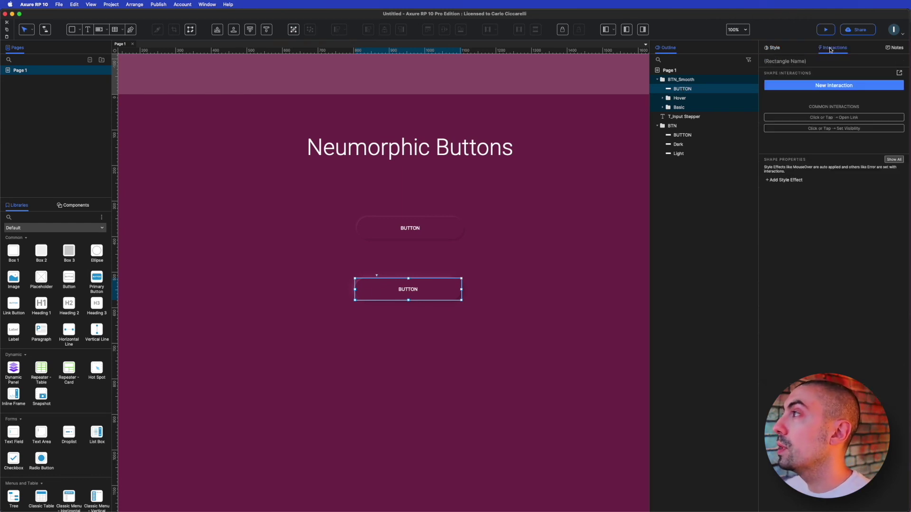
left_click(819, 92)
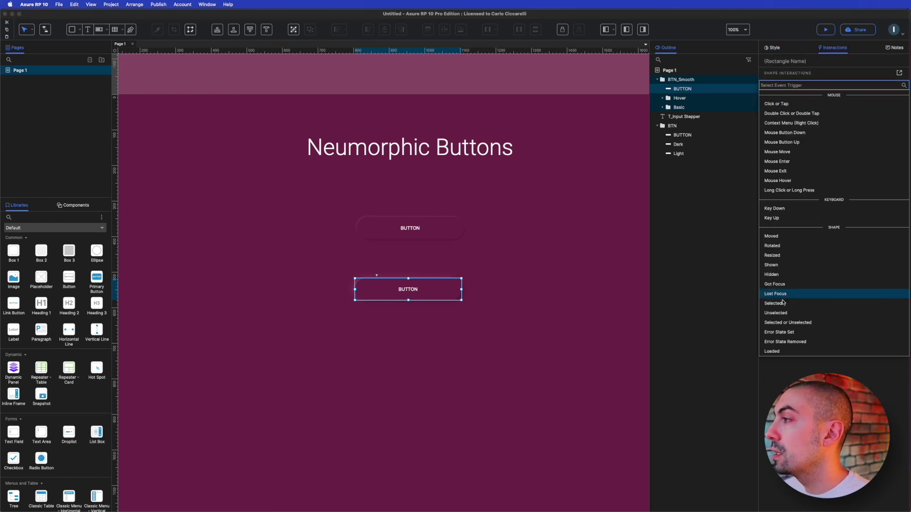
left_click(787, 162)
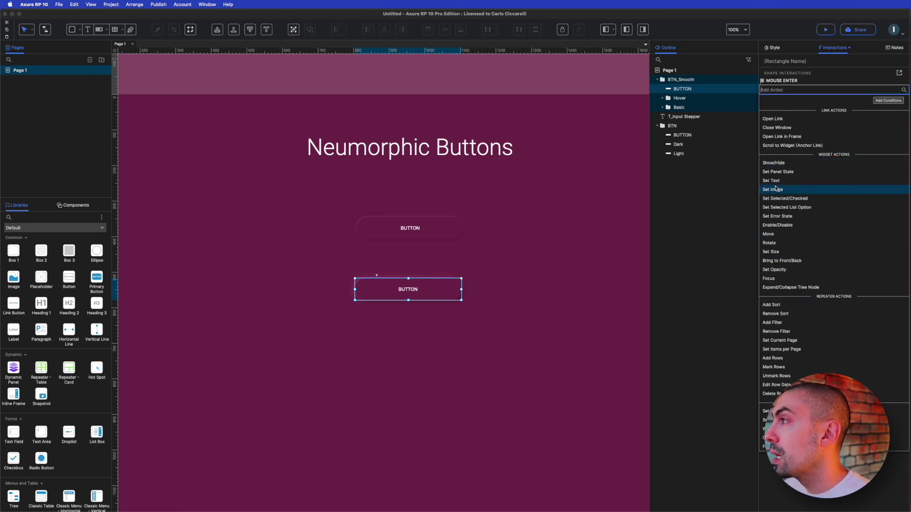
left_click(778, 164)
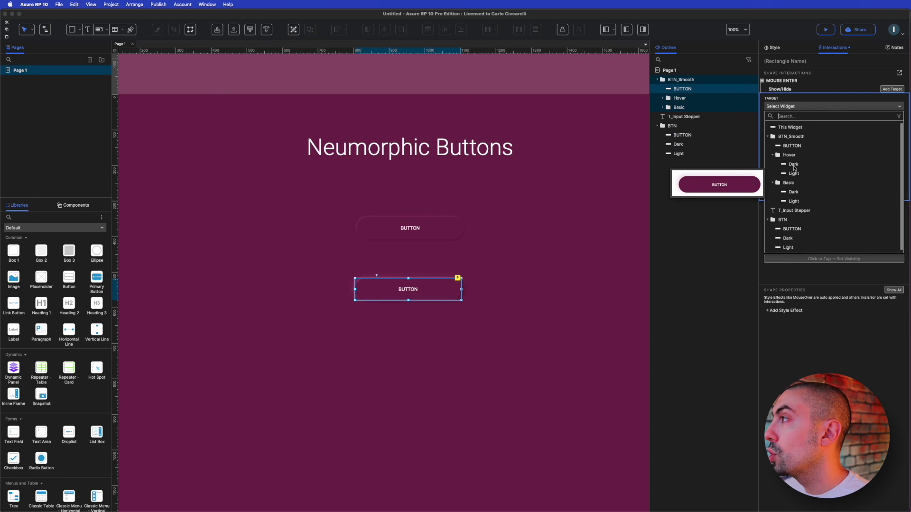
left_click(789, 156)
left_click(793, 157)
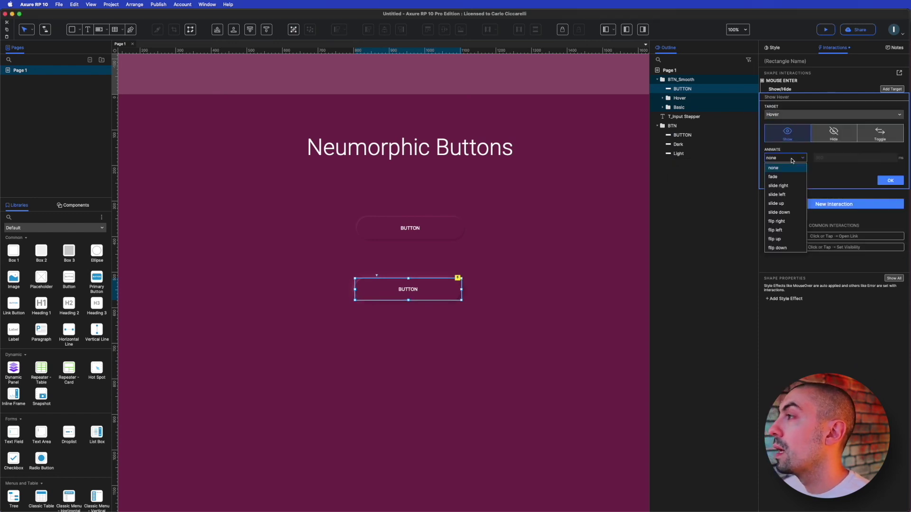
left_click(779, 177)
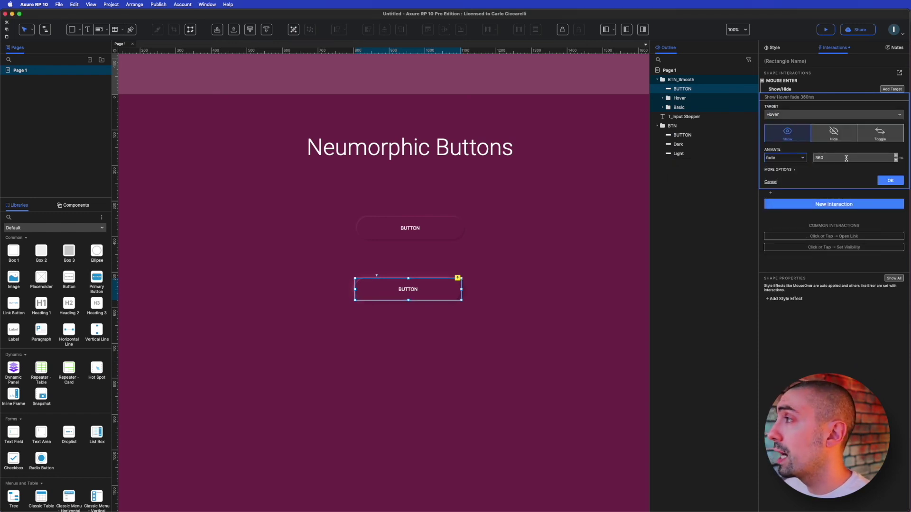
left_click(891, 181)
- Add the Basic group as a second target, hidden with a fade
left_click(836, 98)
left_click(892, 89)
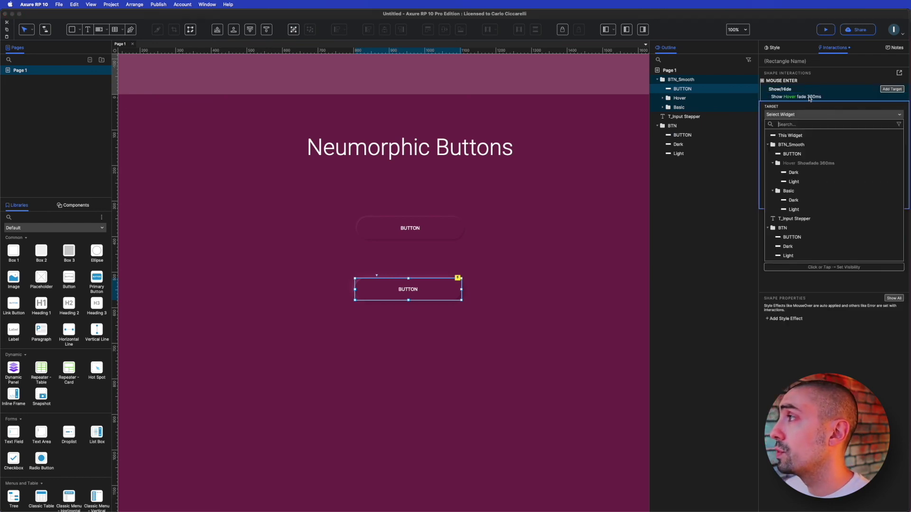
left_click(788, 191)
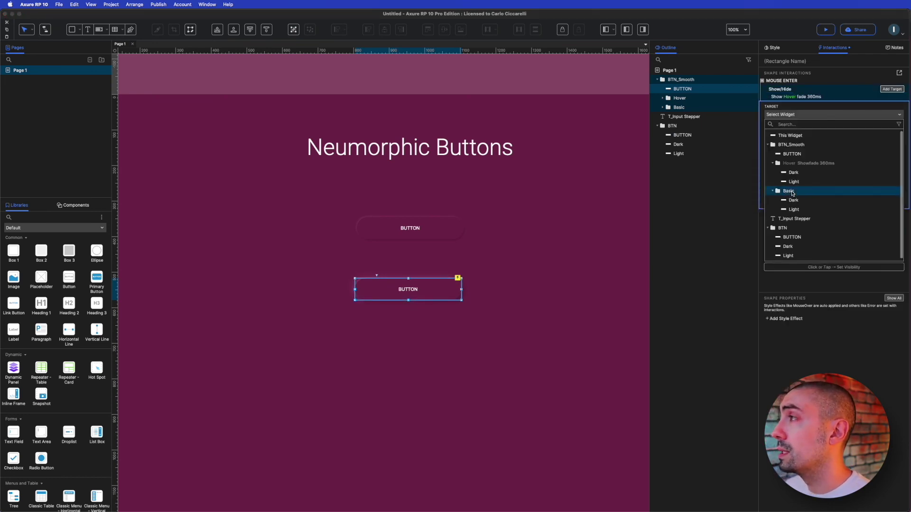
left_click(835, 147)
left_click(785, 166)
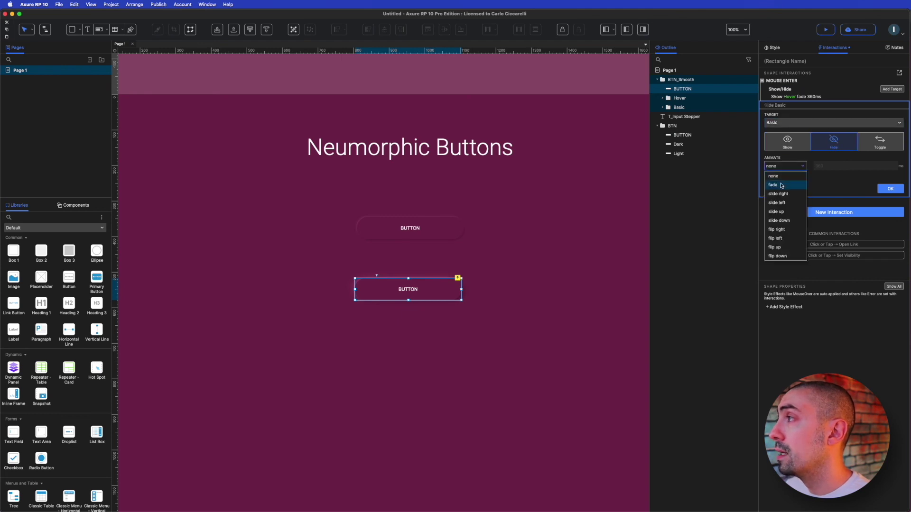
left_click(780, 182)
left_click(890, 189)
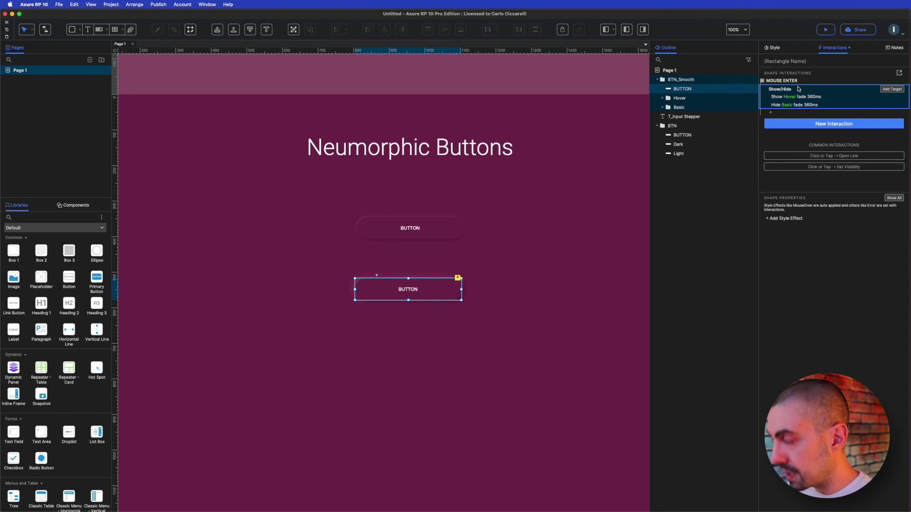
- Paste the actions onto Mouse Exit, switching to hide Hover and show Basic
left_click(790, 123)
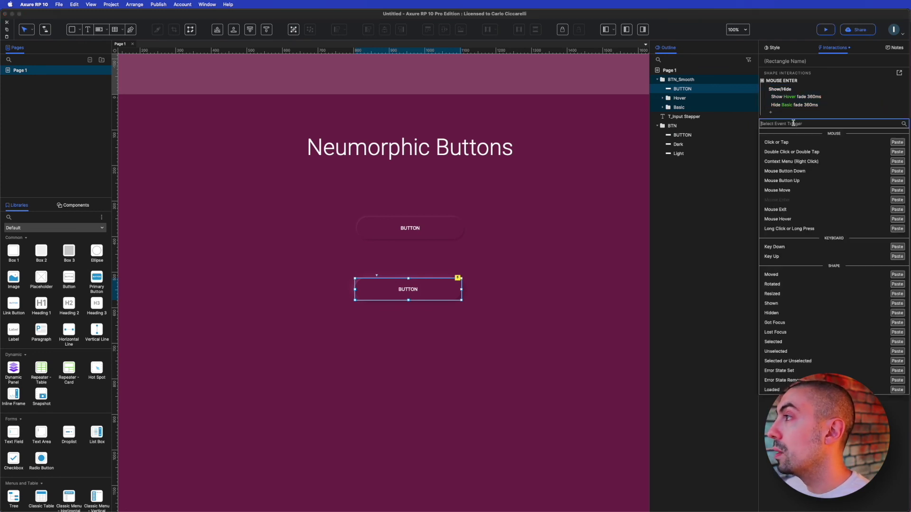
left_click(897, 209)
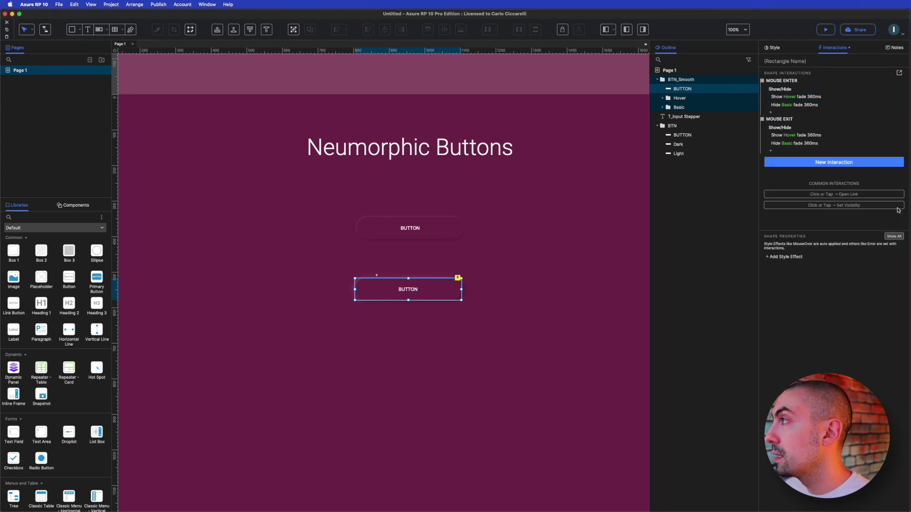
left_click(790, 136)
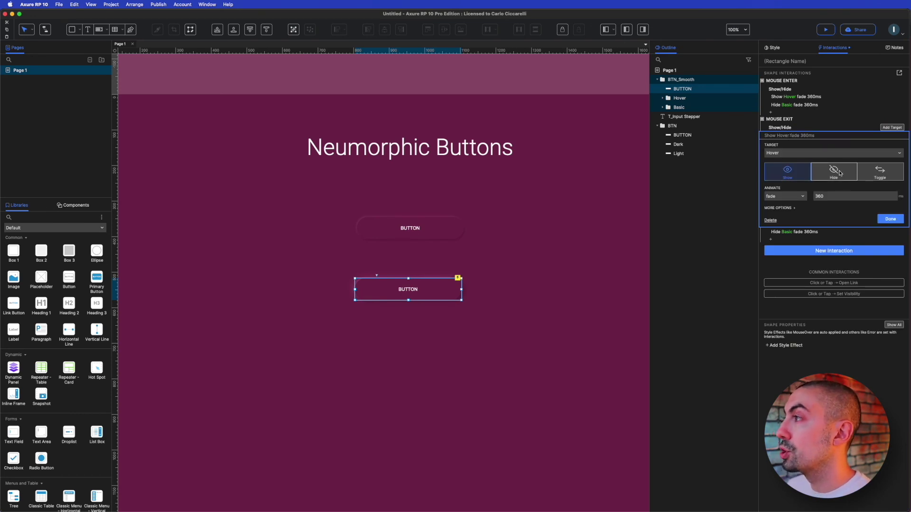
left_click(840, 173)
left_click(891, 219)
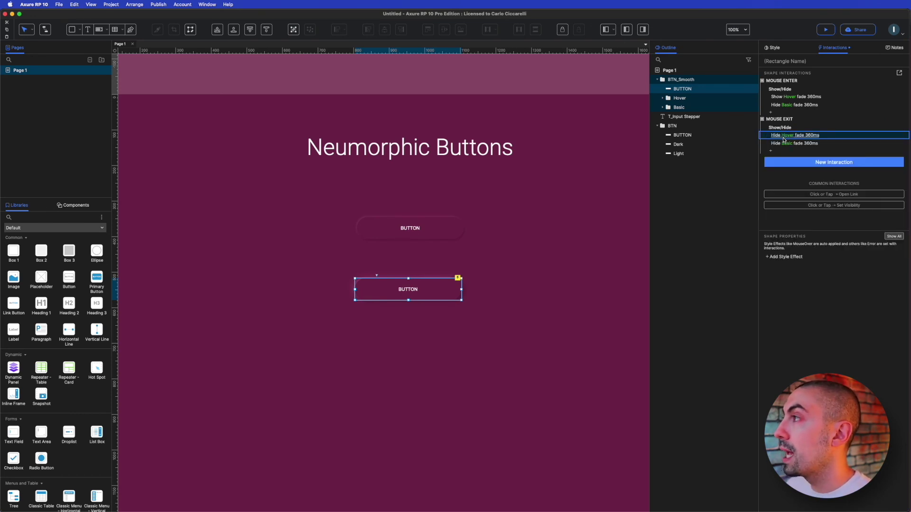
left_click(783, 144)
left_click(791, 181)
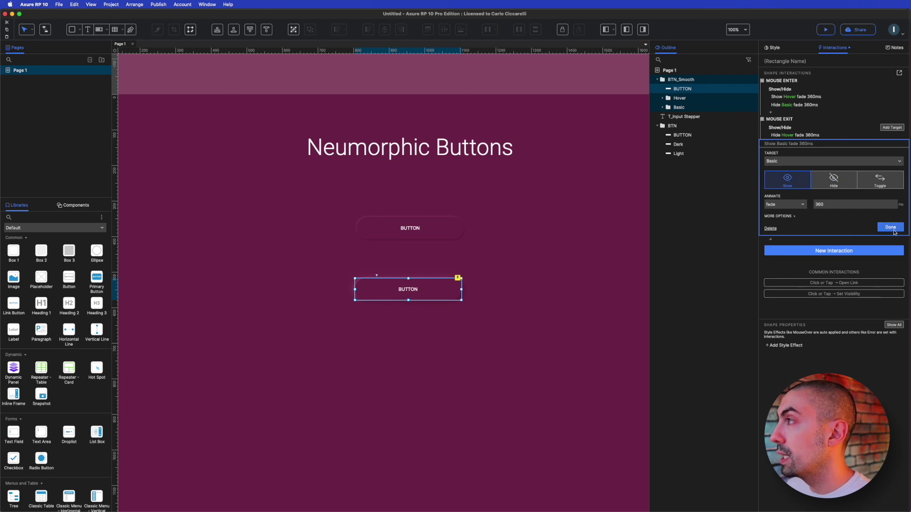
left_click(892, 227)
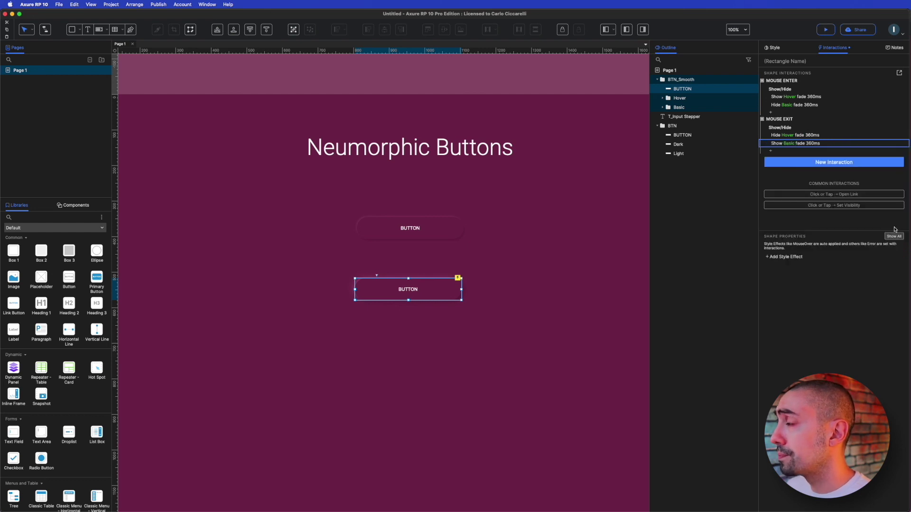
- Check the Hover group's style, clear the selection and preview the prototype in the browser
left_click(681, 100)
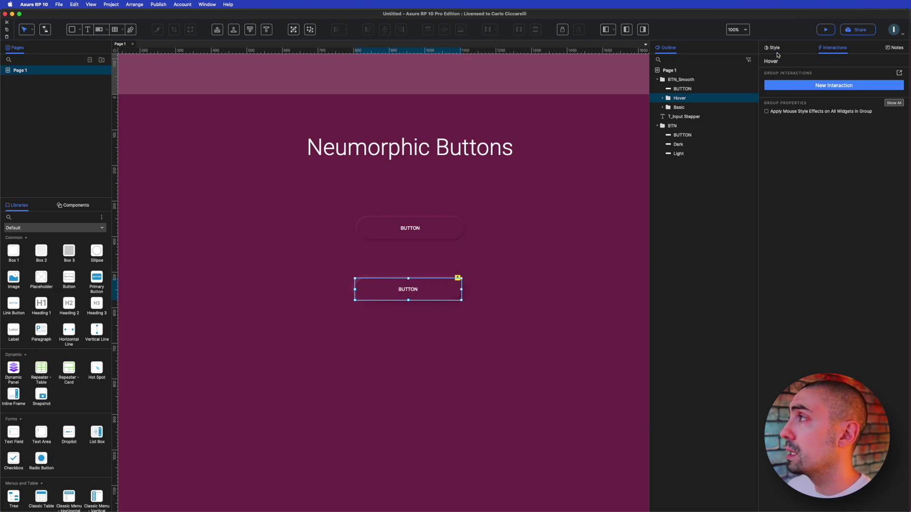
left_click(774, 47)
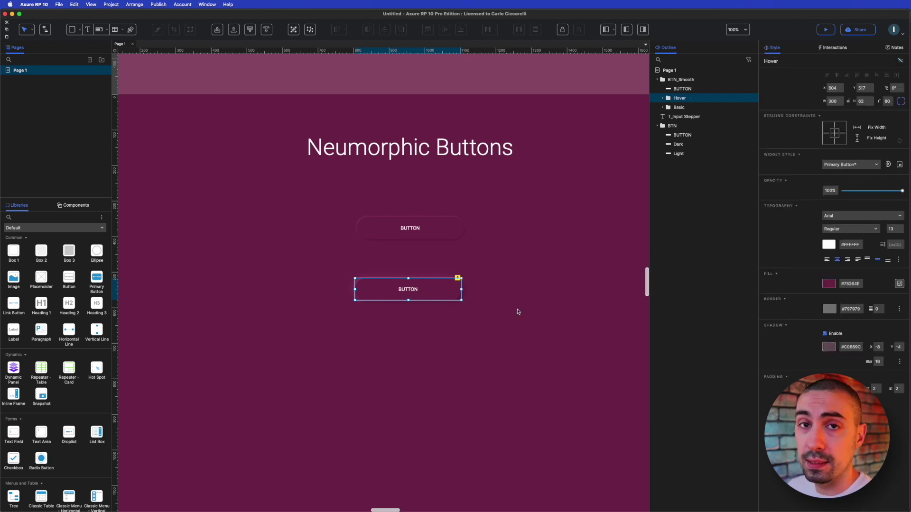
left_click(520, 339)
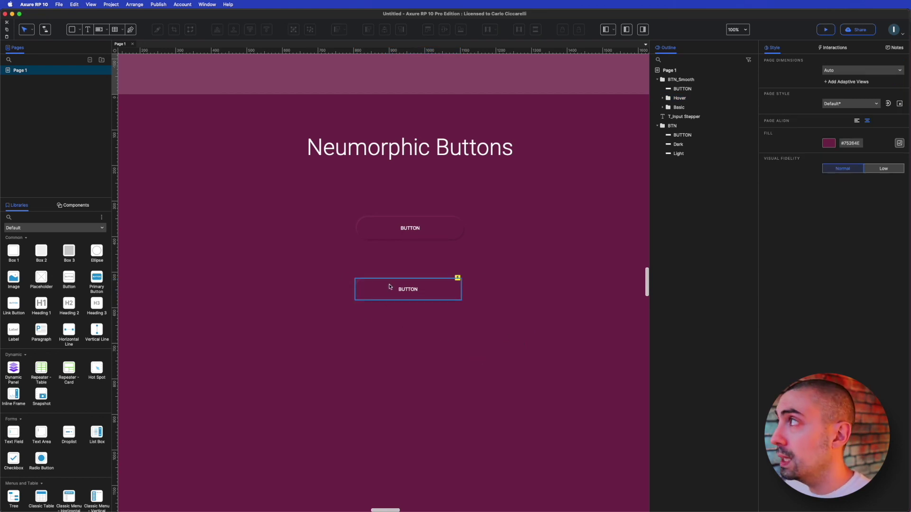
left_click(825, 30)
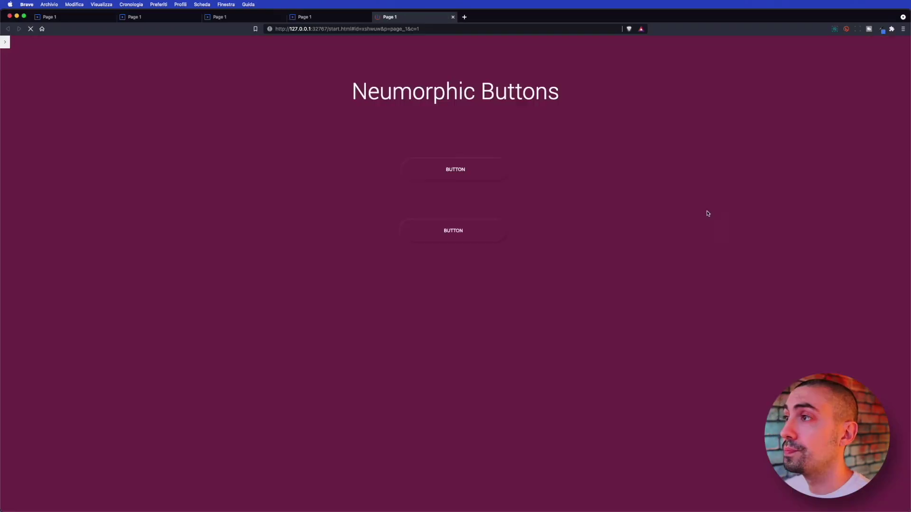